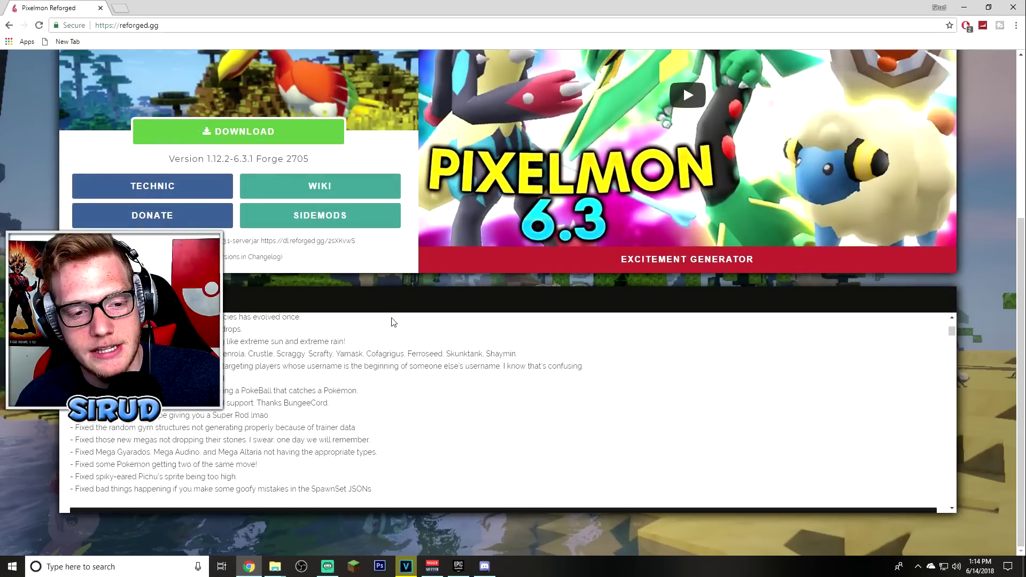
# Start the download of Pixelmon Reforged version 1.12.2-6.3.1 from the reforged.gg page.
pyautogui.scroll(-3, 428, 374)
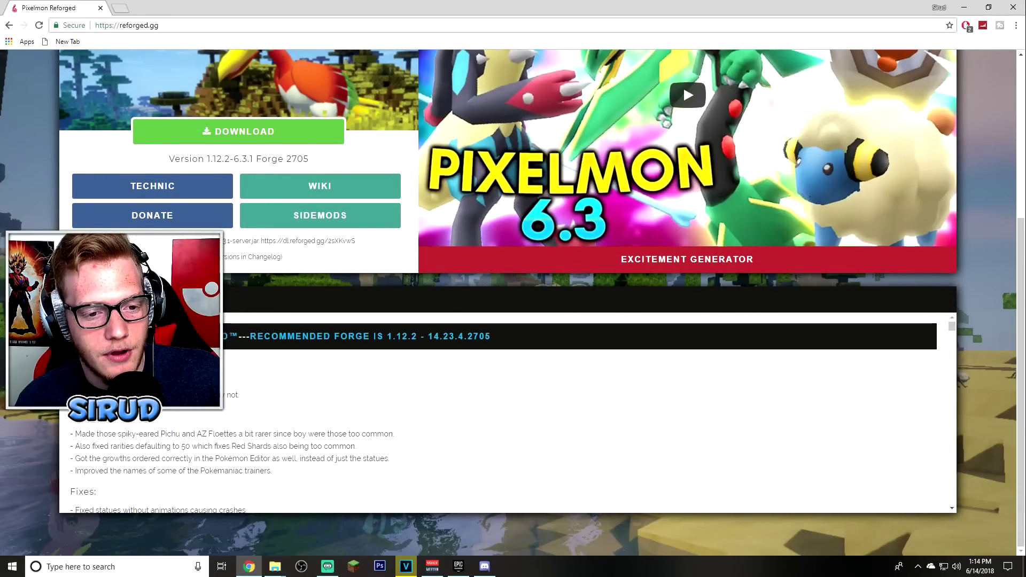
pyautogui.scroll(6, 339, 408)
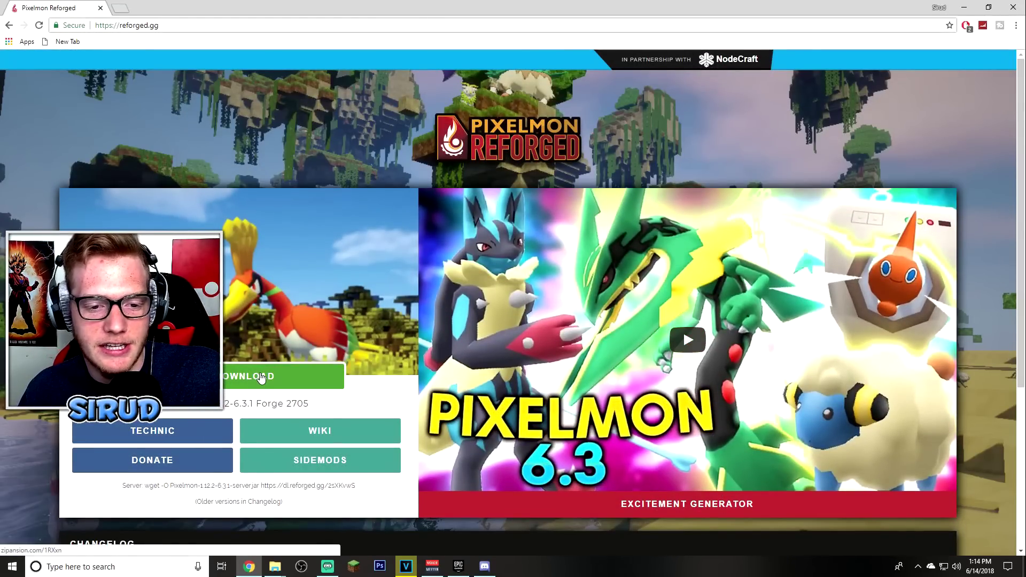
pyautogui.click(261, 377)
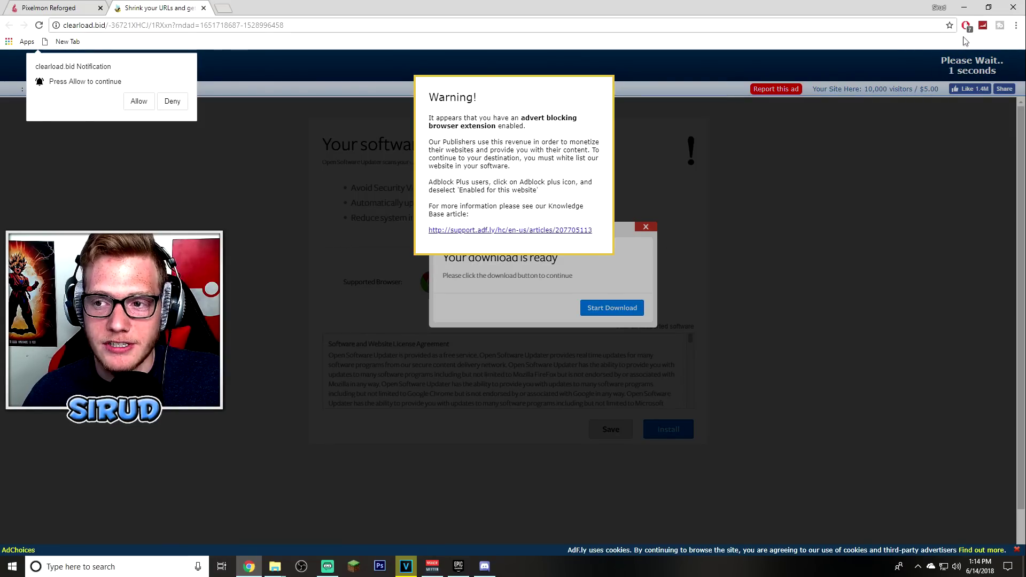
# Pause AdBlock on the download's ad-link site and reload the page.
pyautogui.click(966, 26)
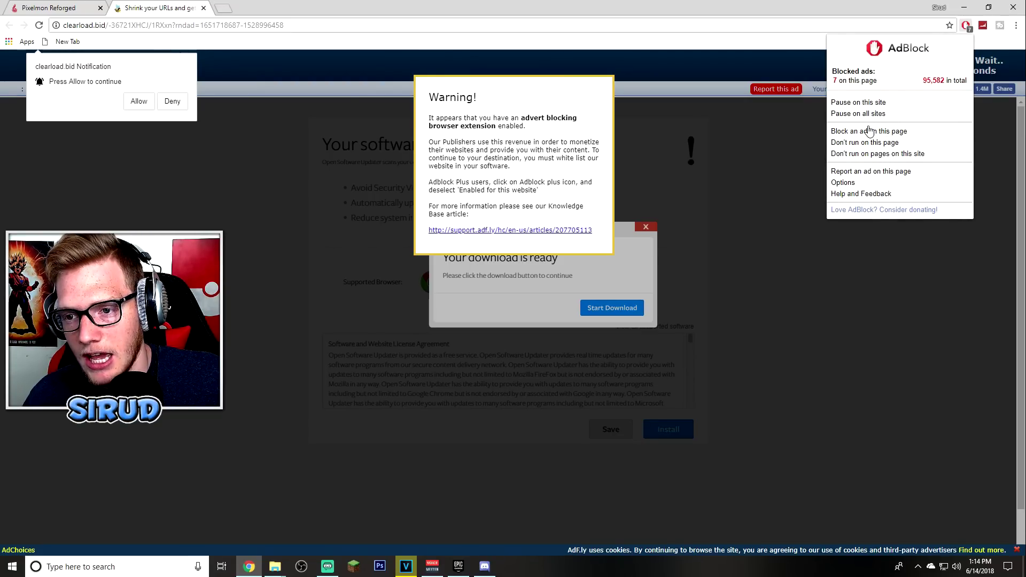
pyautogui.click(868, 104)
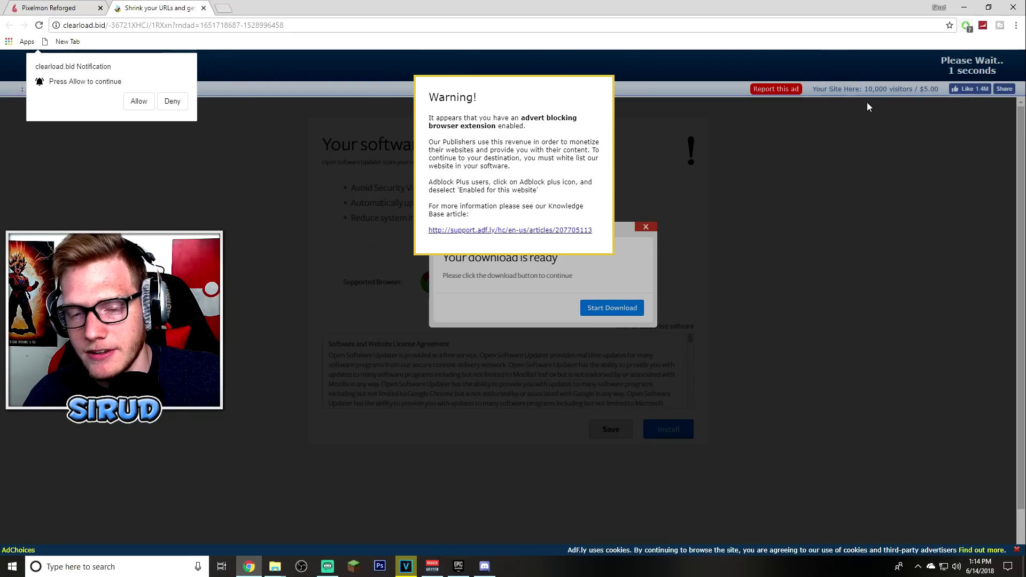
pyautogui.click(39, 25)
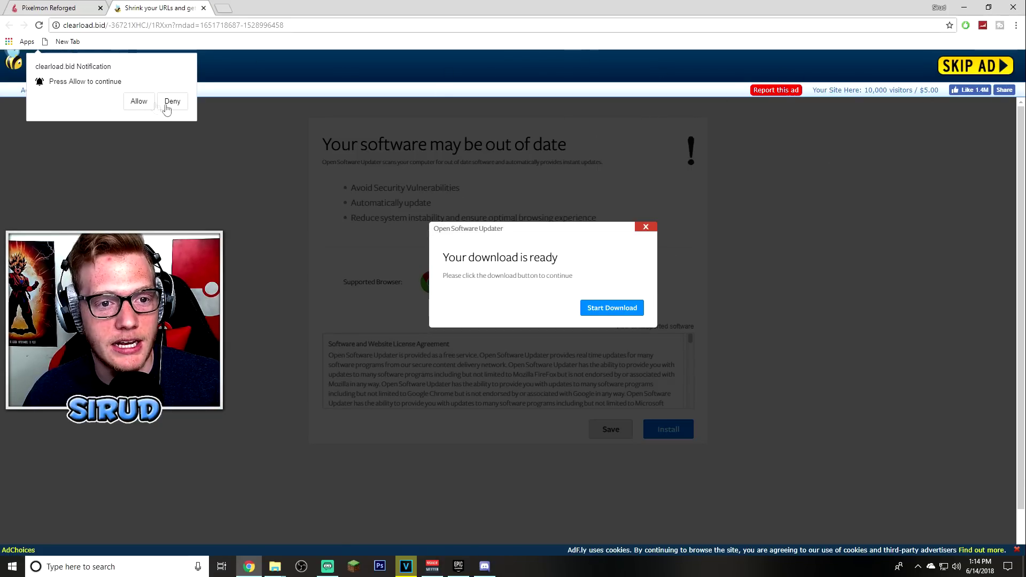
# Skip the ad and keep the downloaded Pixelmon 1.12.2-6.3.1 jar file.
pyautogui.click(973, 68)
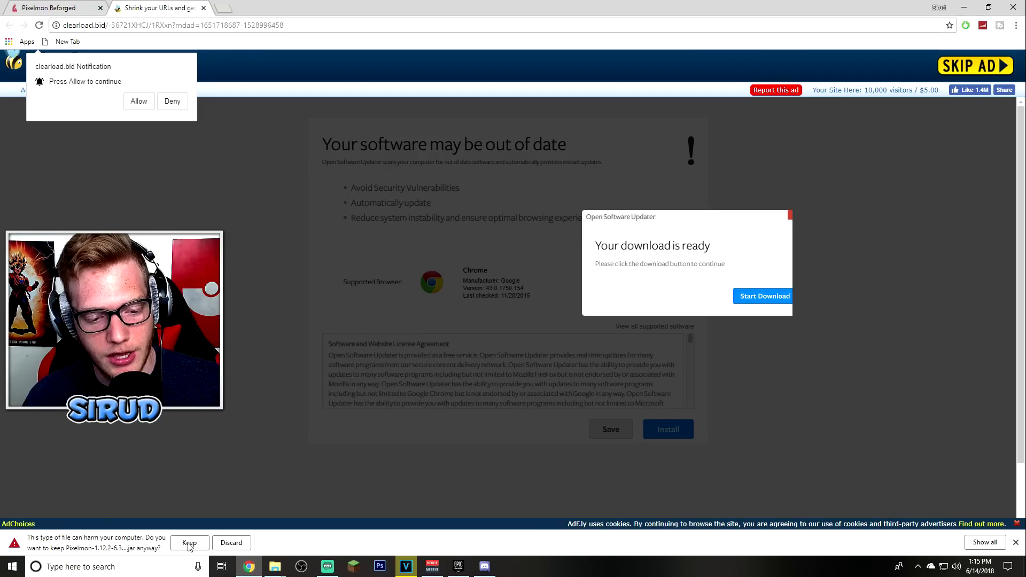
pyautogui.click(190, 542)
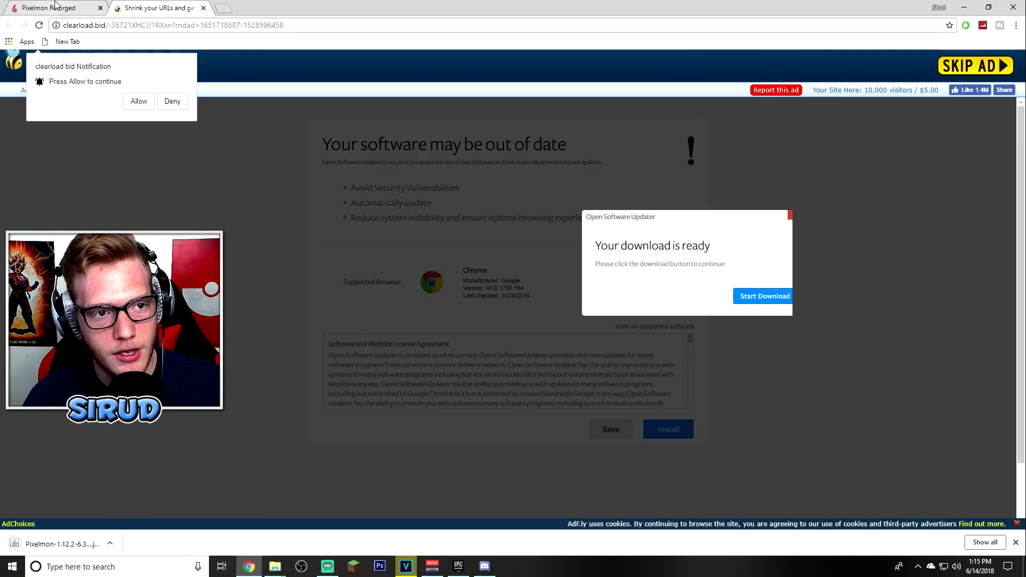
# Shrink the browser to a smaller window and open the .minecraft folder inside %appdata%.
pyautogui.press('super+Down')
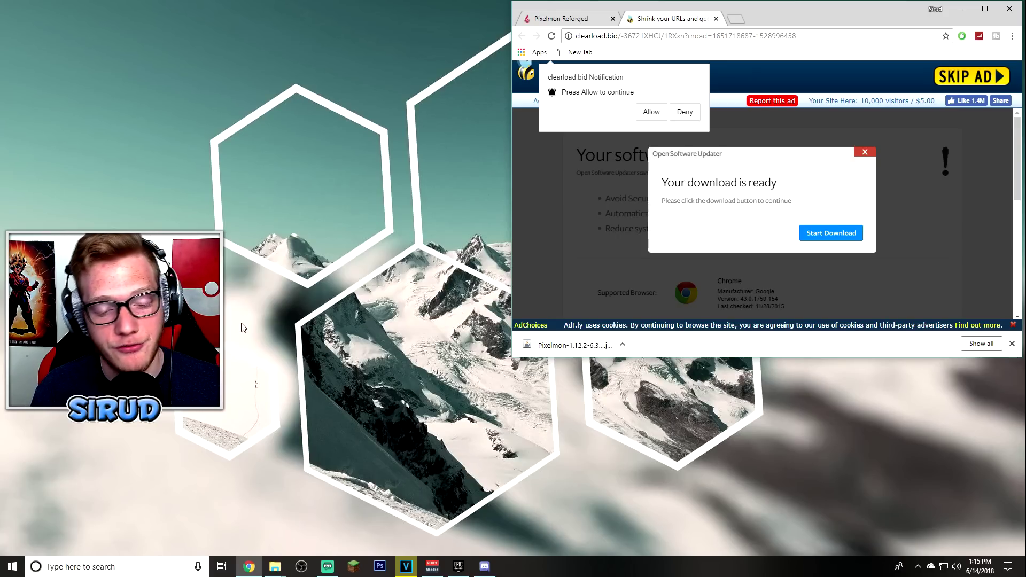
pyautogui.press('super')
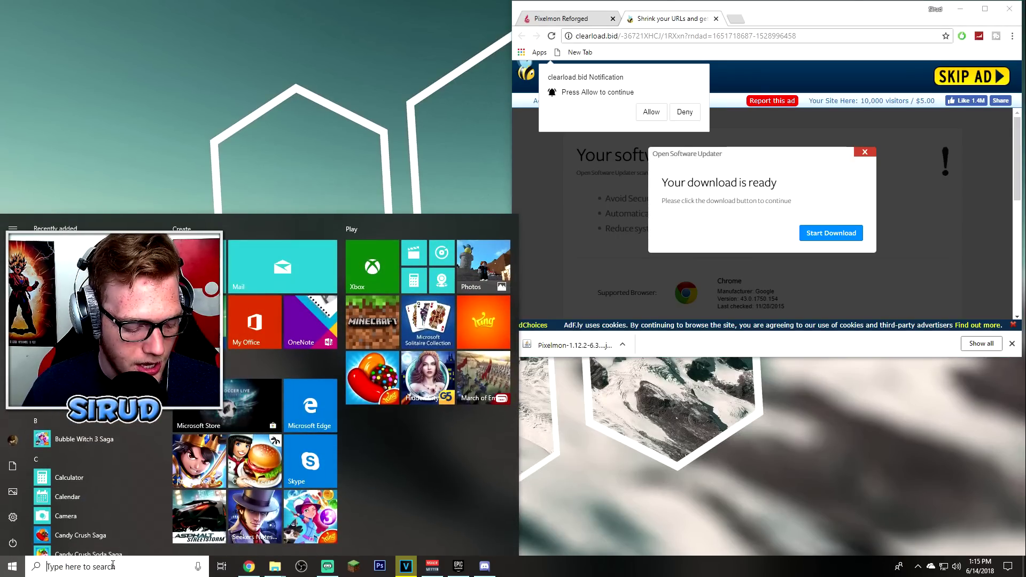
pyautogui.write('%appdata%')
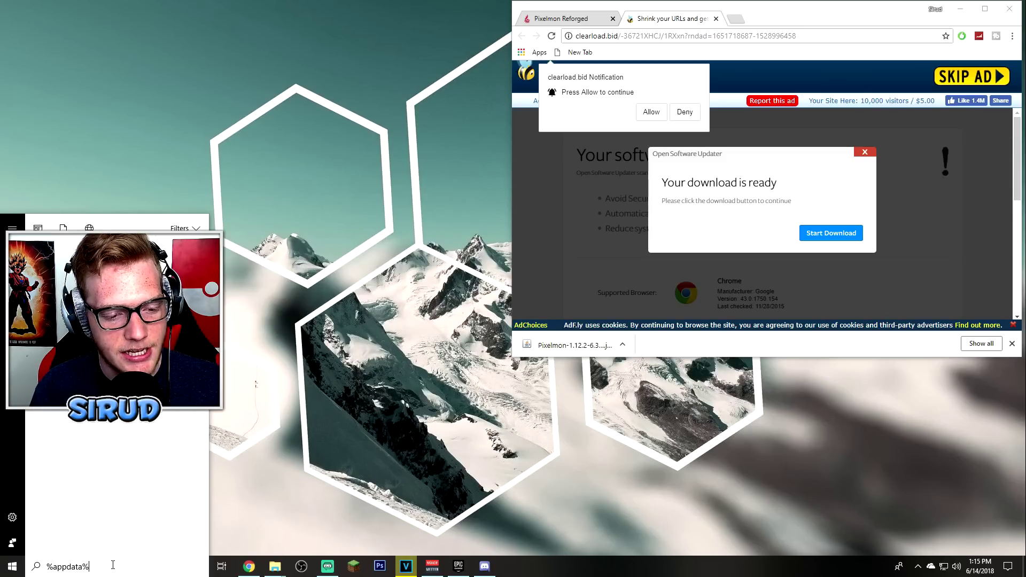
pyautogui.press('Return')
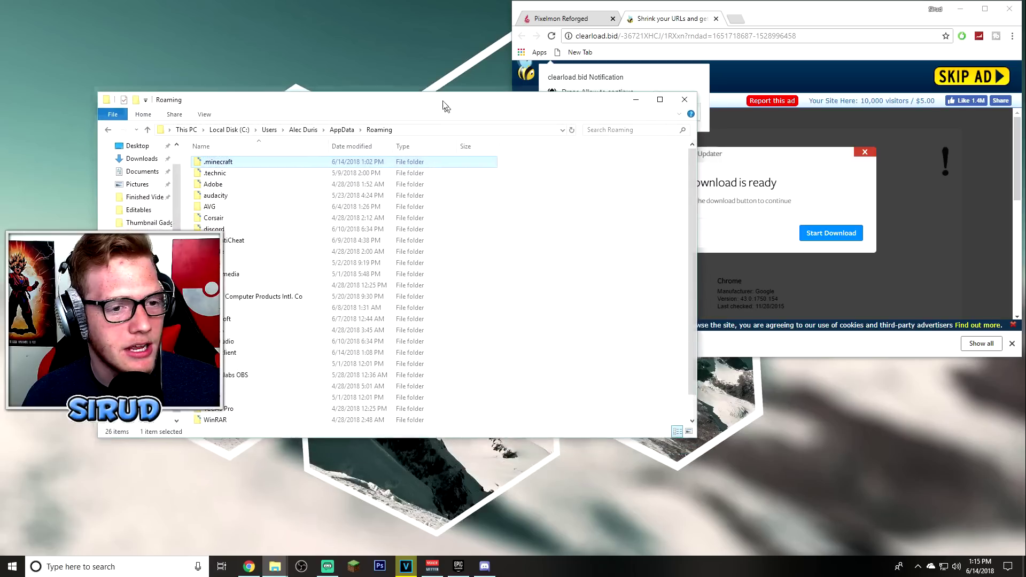
pyautogui.moveTo(444, 105); pyautogui.dragTo(371, 55)
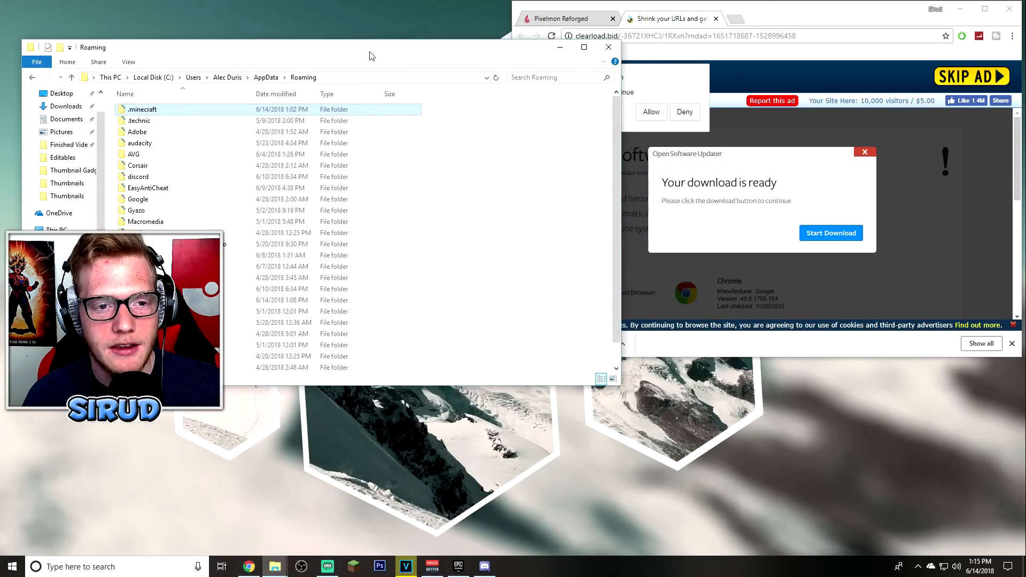
pyautogui.doubleClick(203, 114)
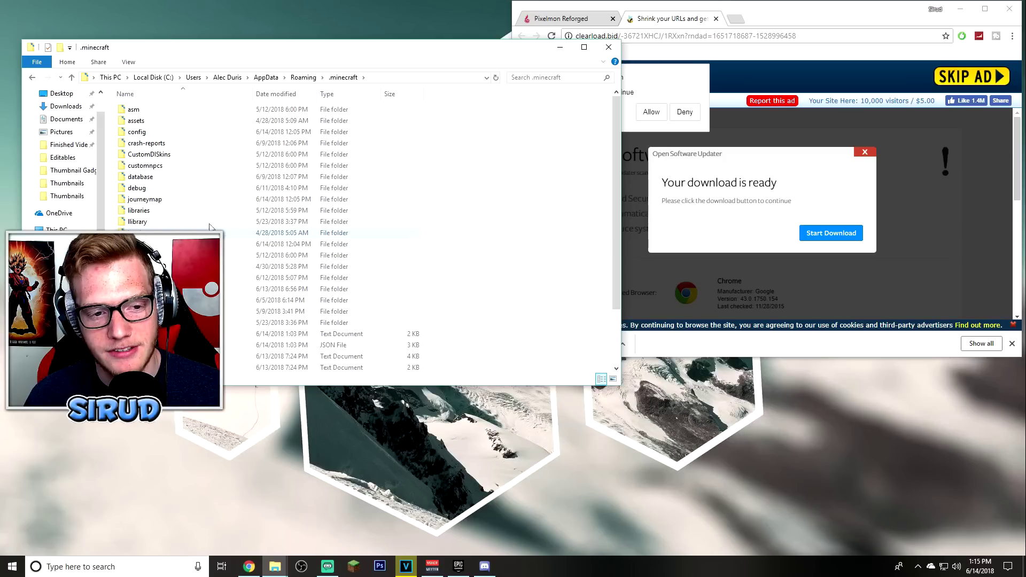
# Create a new folder named mods in the .minecraft folder and open it.
pyautogui.rightClick(534, 197)
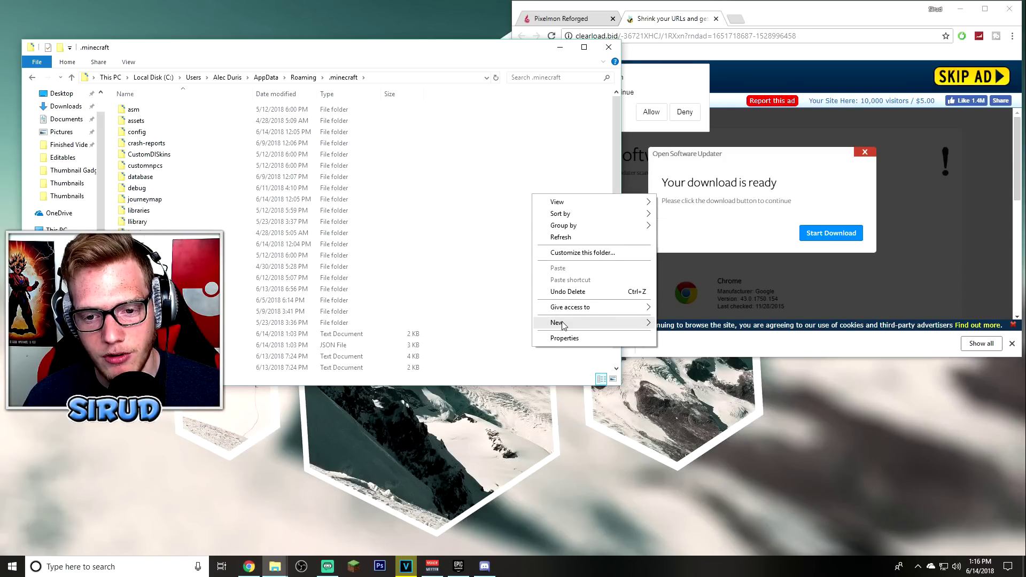
pyautogui.moveTo(561, 323)
pyautogui.click(679, 324)
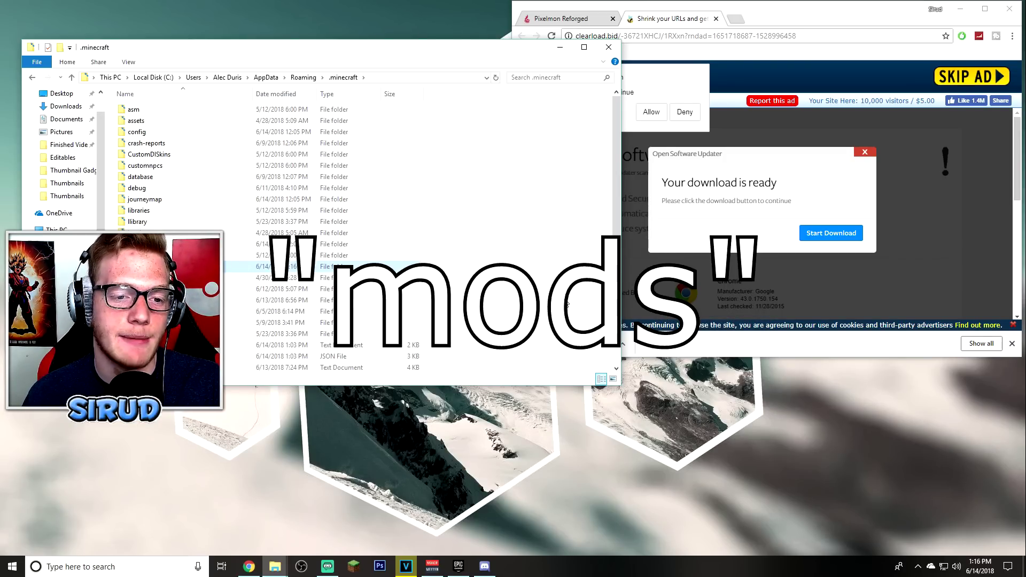
pyautogui.click(547, 278)
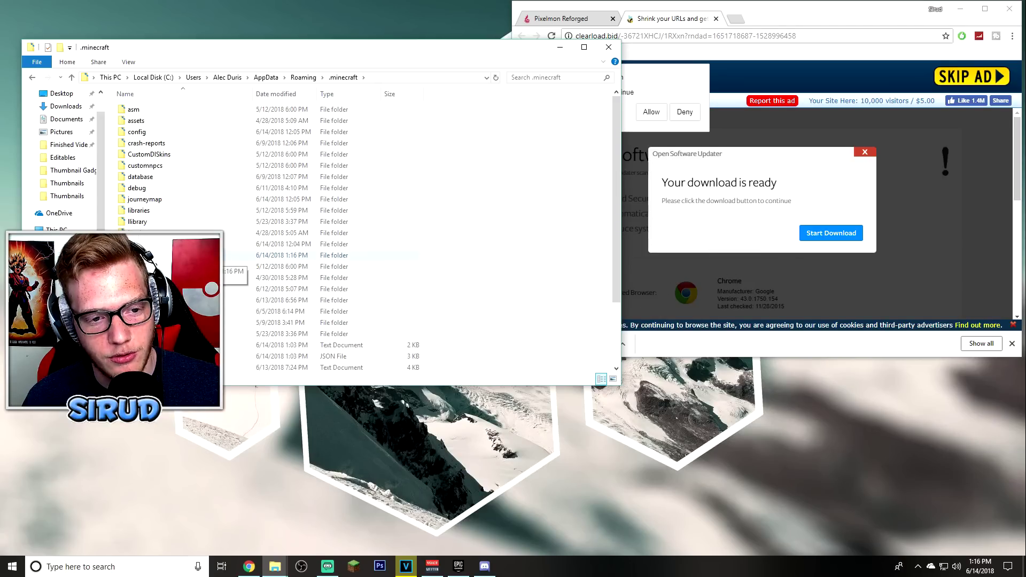
pyautogui.doubleClick(180, 255)
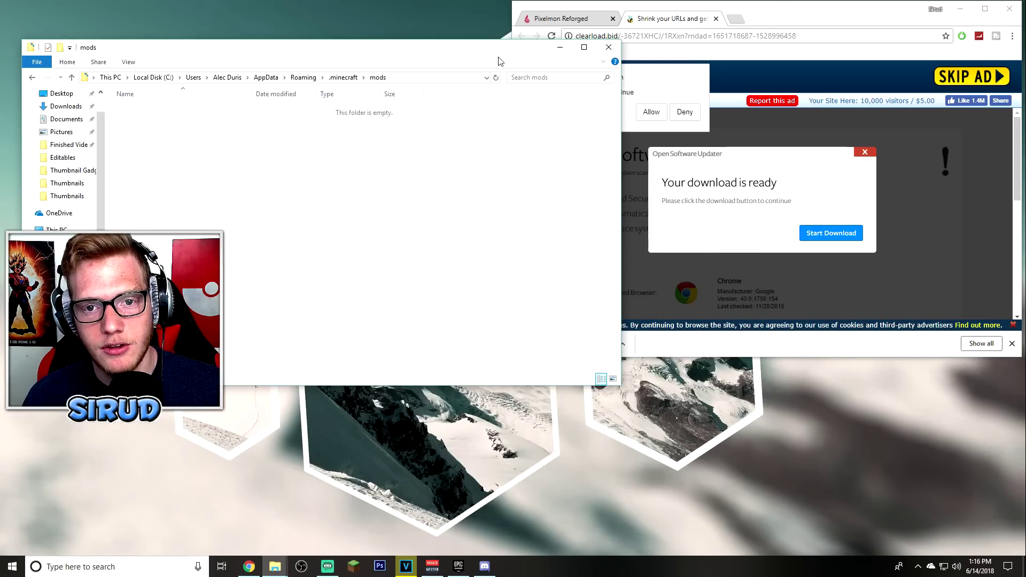
# Put the downloaded Pixelmon jar into the mods folder and close the browser.
pyautogui.moveTo(498, 61); pyautogui.dragTo(474, 42)
pyautogui.moveTo(781, 14); pyautogui.dragTo(873, 23)
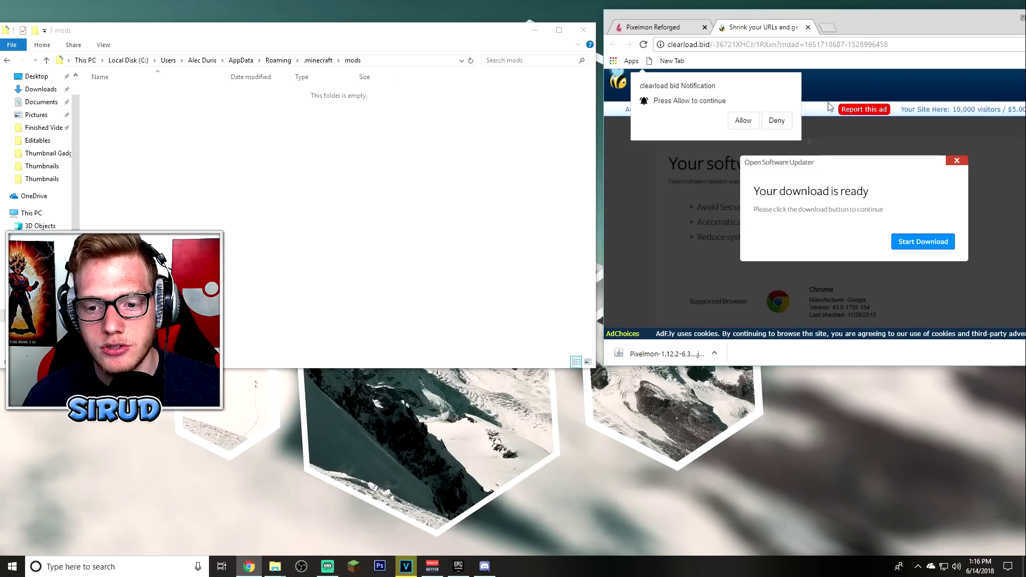
pyautogui.moveTo(650, 357); pyautogui.dragTo(278, 193)
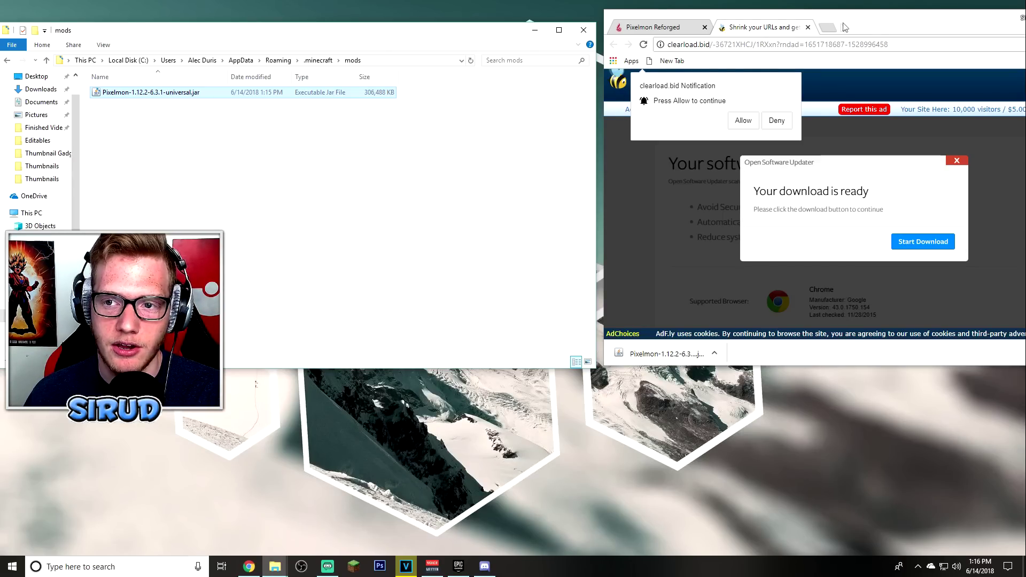
pyautogui.hotkey('alt', 'F4')
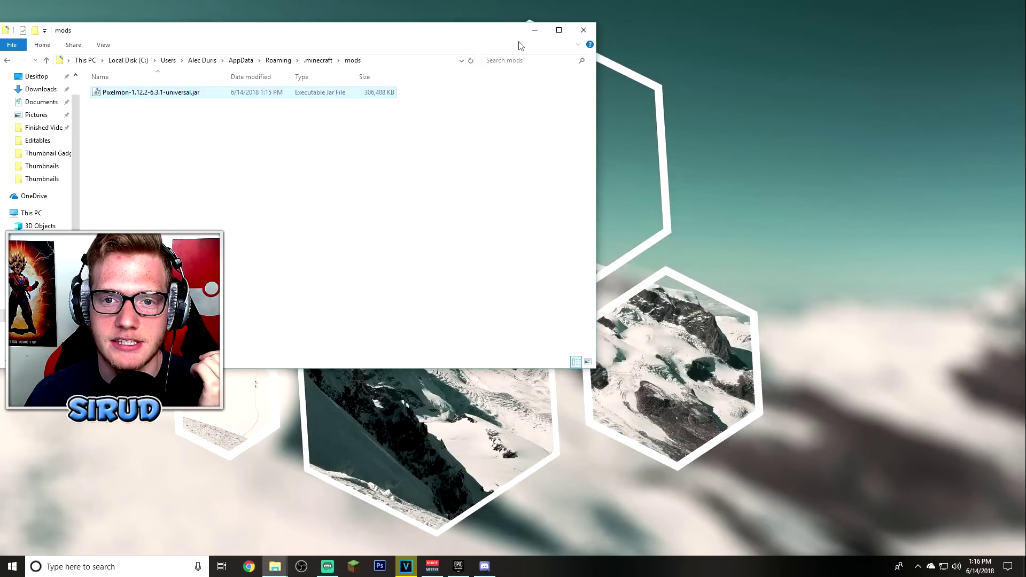
pyautogui.moveTo(443, 39); pyautogui.dragTo(598, 44)
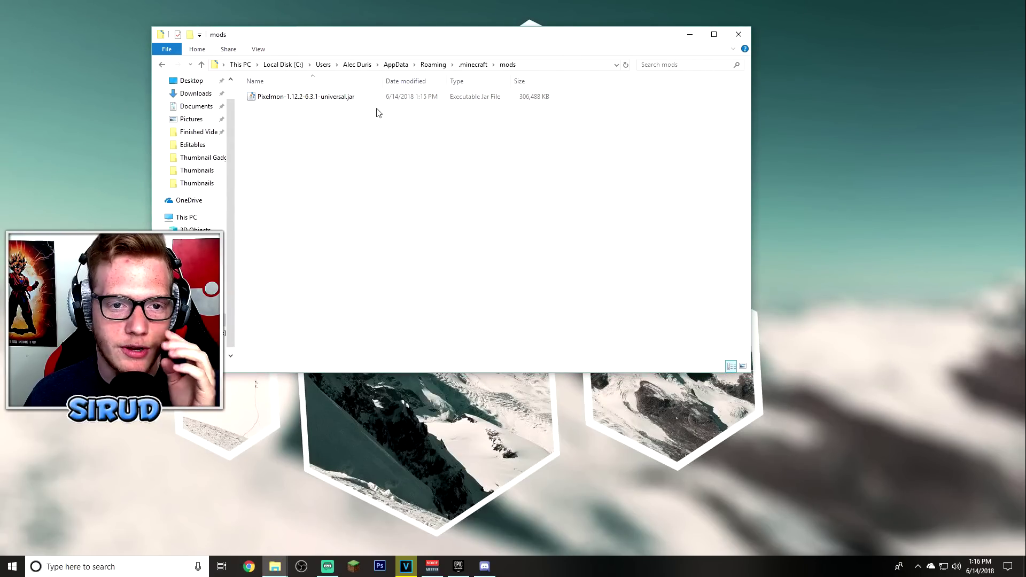
# Add the journeymap, OptiFine, PixelExtras and WorldEdit jar files to the mods folder.
pyautogui.moveTo(275, 567)
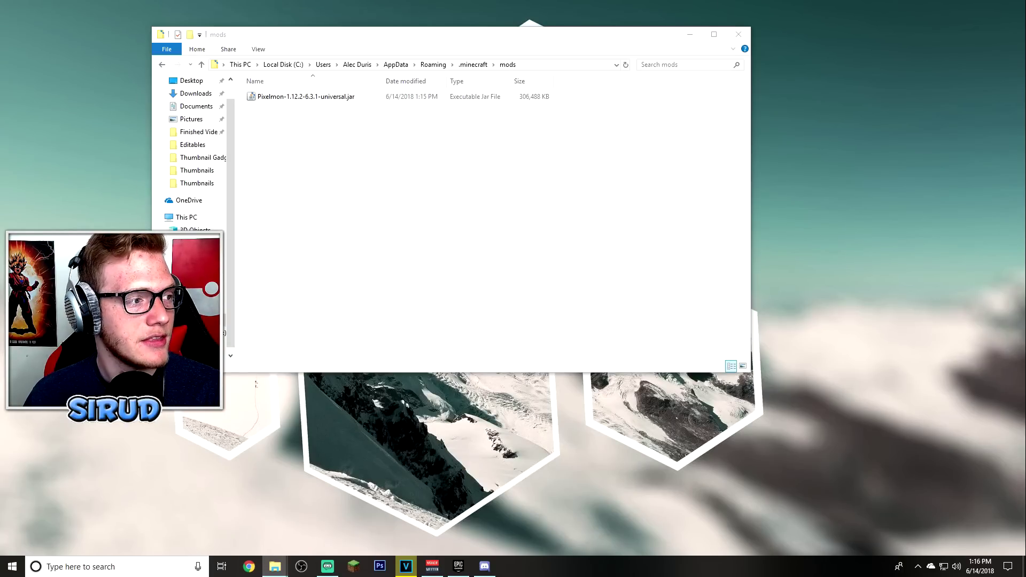
pyautogui.moveTo(86, 248); pyautogui.dragTo(458, 258)
pyautogui.click(496, 259)
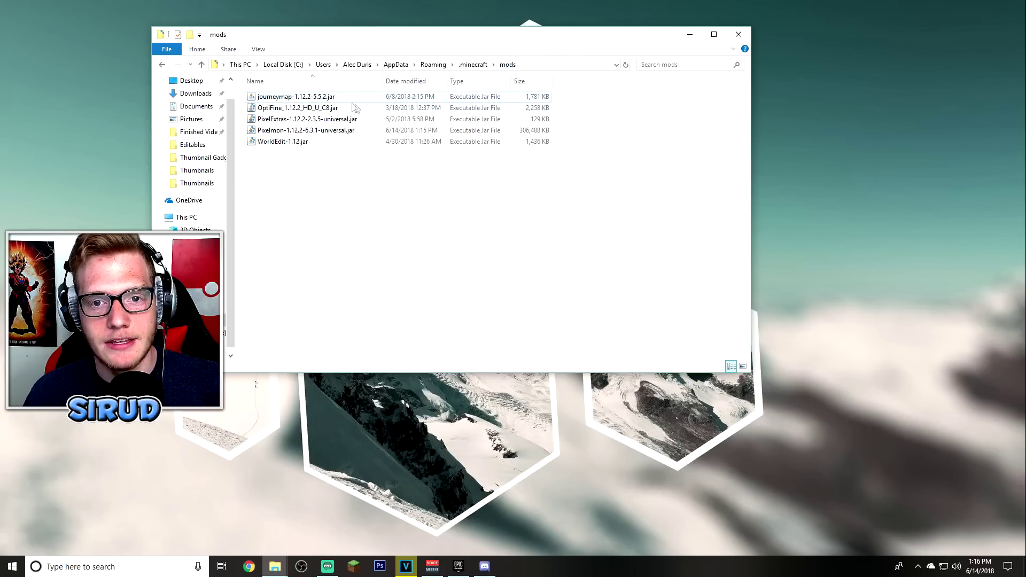
# Open the Minecraft Launcher and enable advanced settings in its launch options.
pyautogui.click(352, 566)
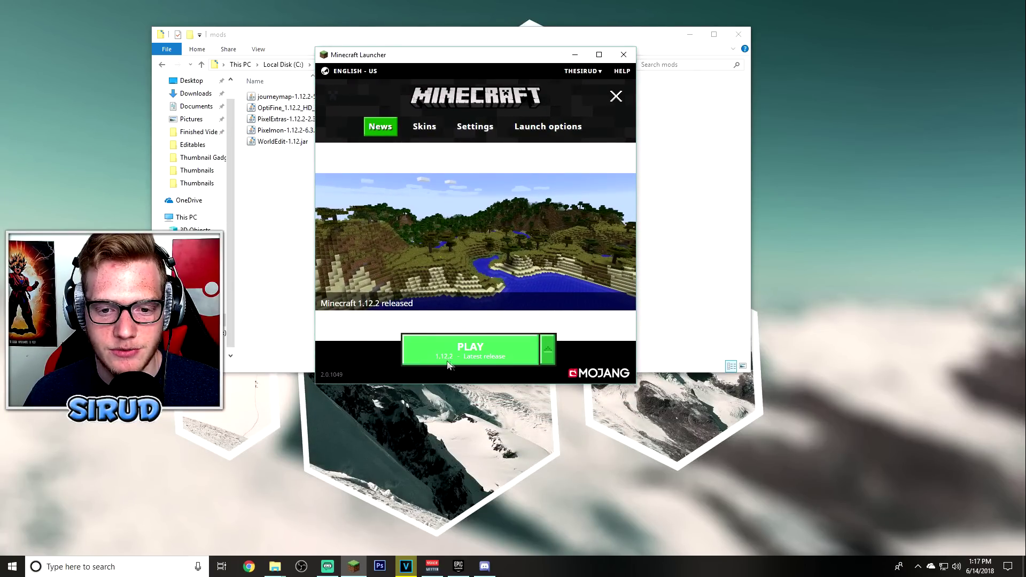
pyautogui.click(535, 136)
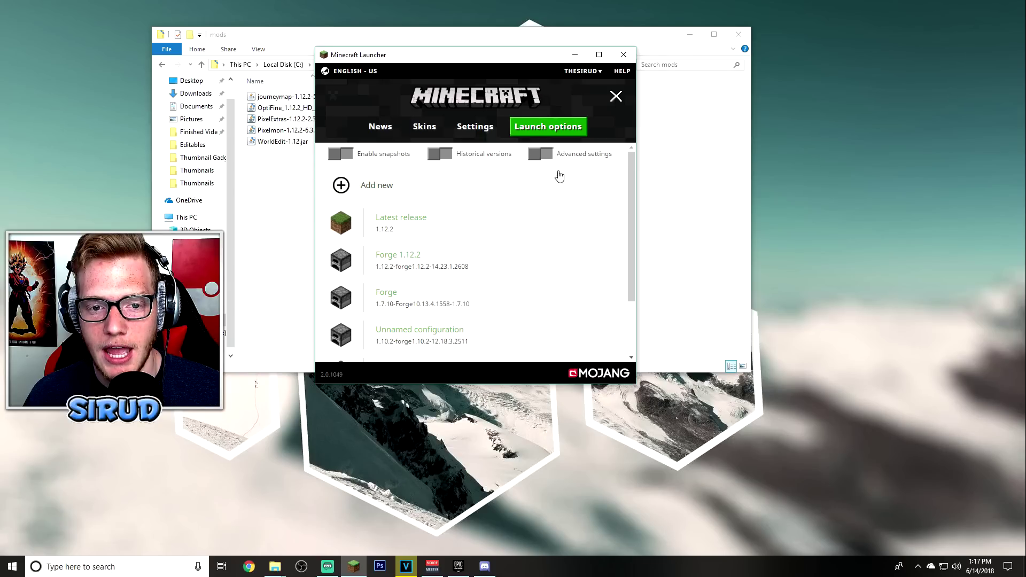
pyautogui.click(540, 154)
pyautogui.click(462, 244)
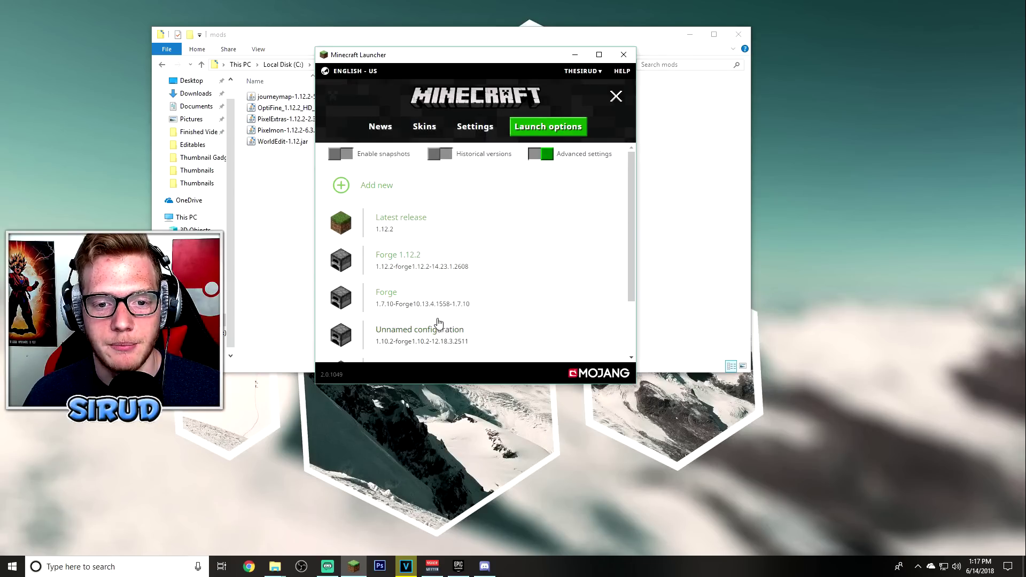
pyautogui.scroll(-3, 439, 327)
pyautogui.scroll(5, 428, 246)
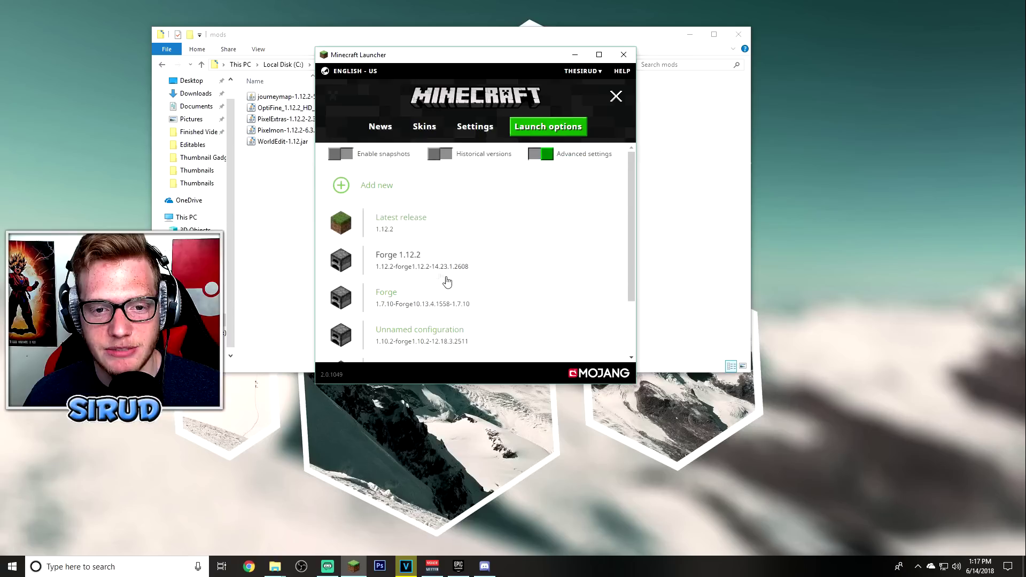
pyautogui.click(393, 190)
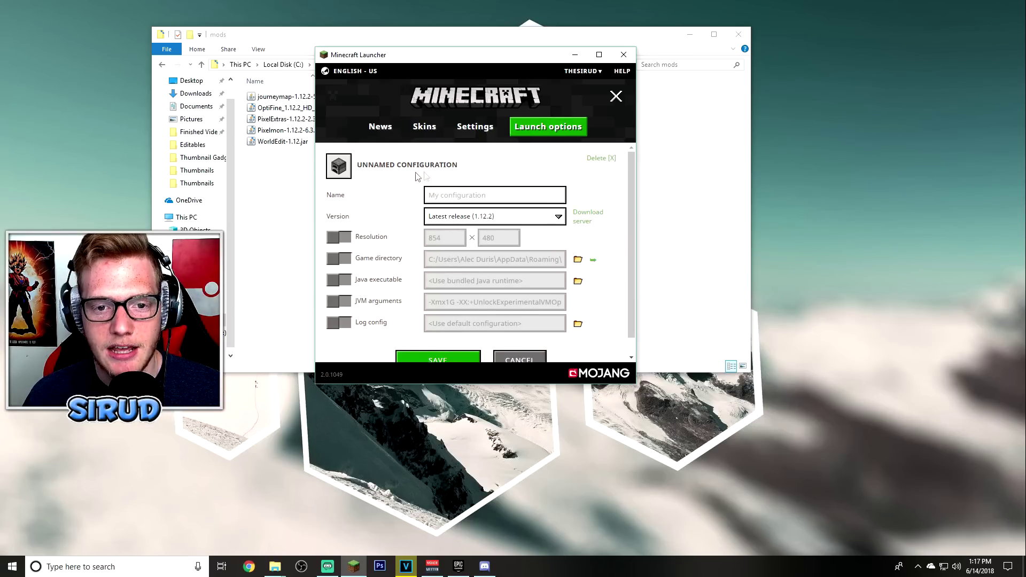
pyautogui.click(380, 126)
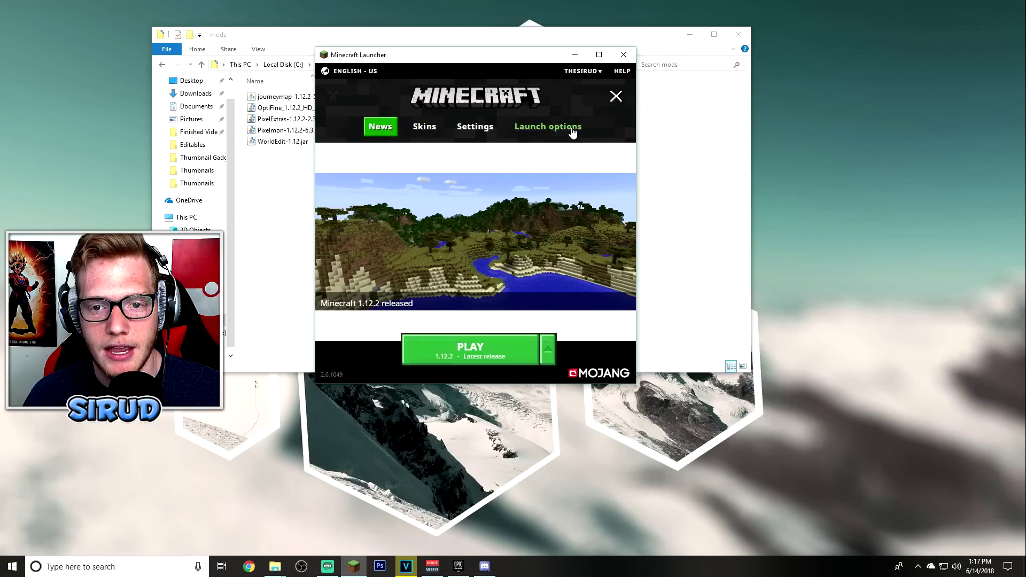
pyautogui.click(548, 126)
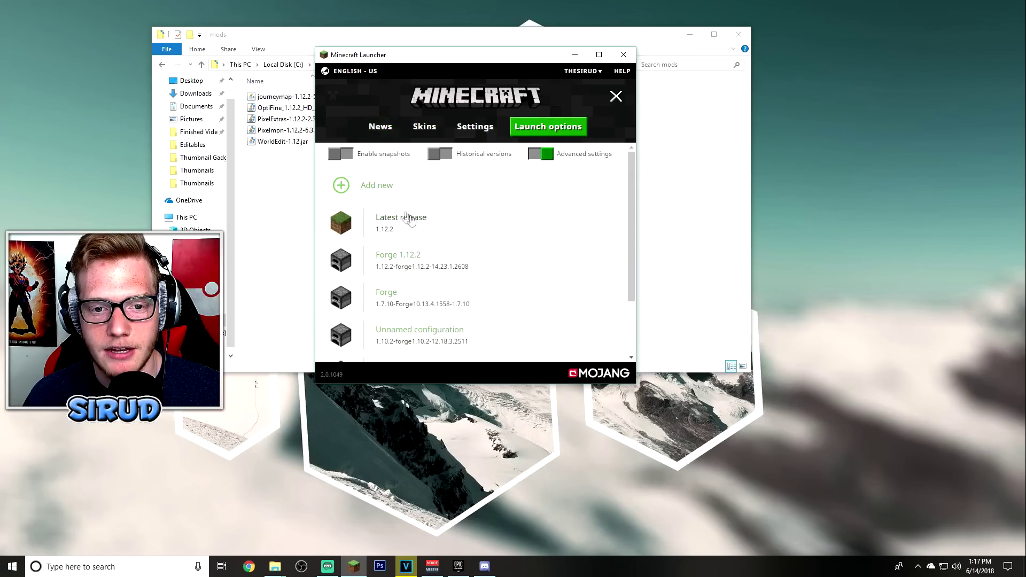
# Add a new launch configuration using version release 1.12.2-forge1.12.2-14.23.1.2608.
pyautogui.click(412, 185)
pyautogui.click(485, 218)
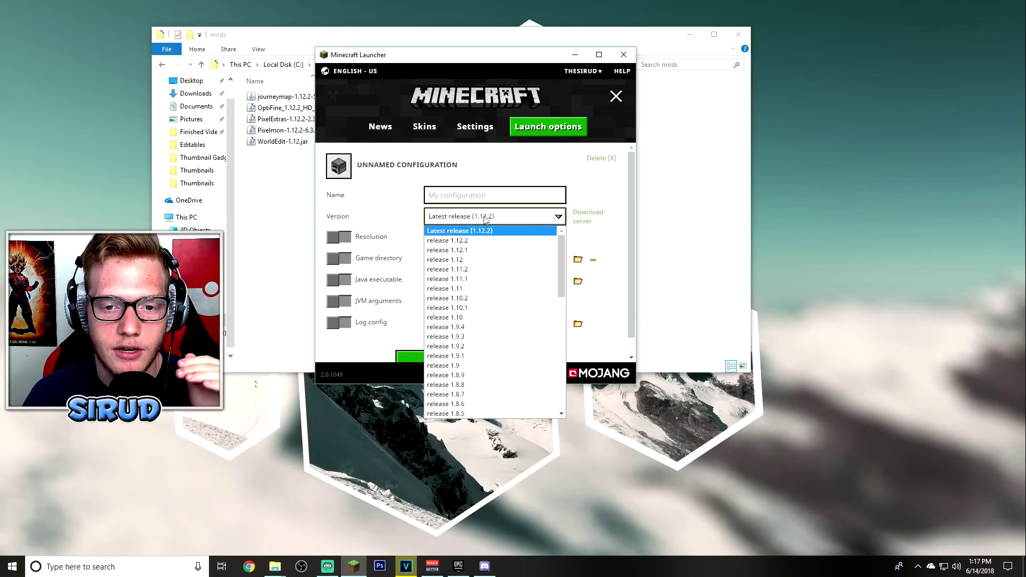
pyautogui.scroll(-12, 507, 305)
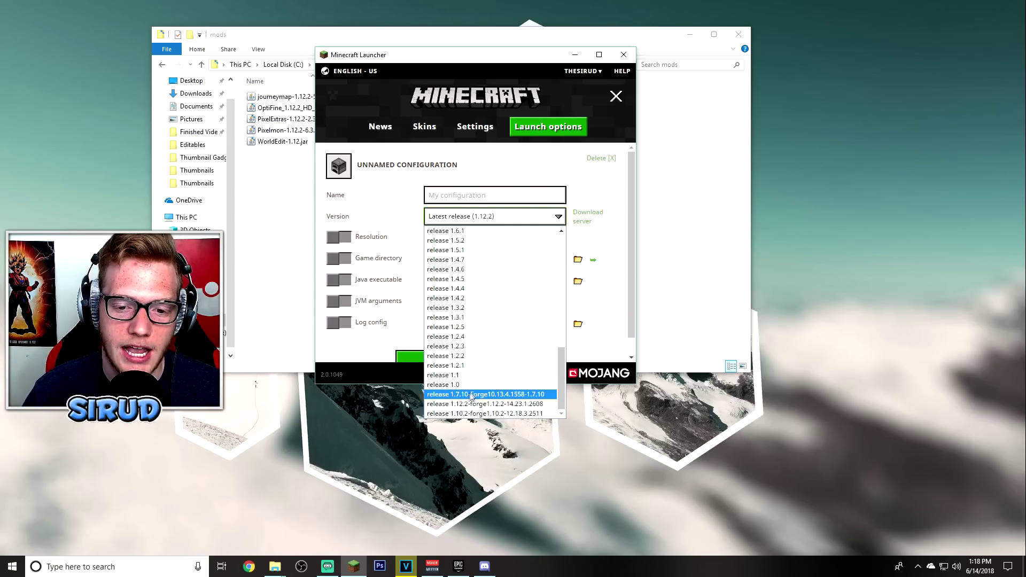
pyautogui.click(501, 404)
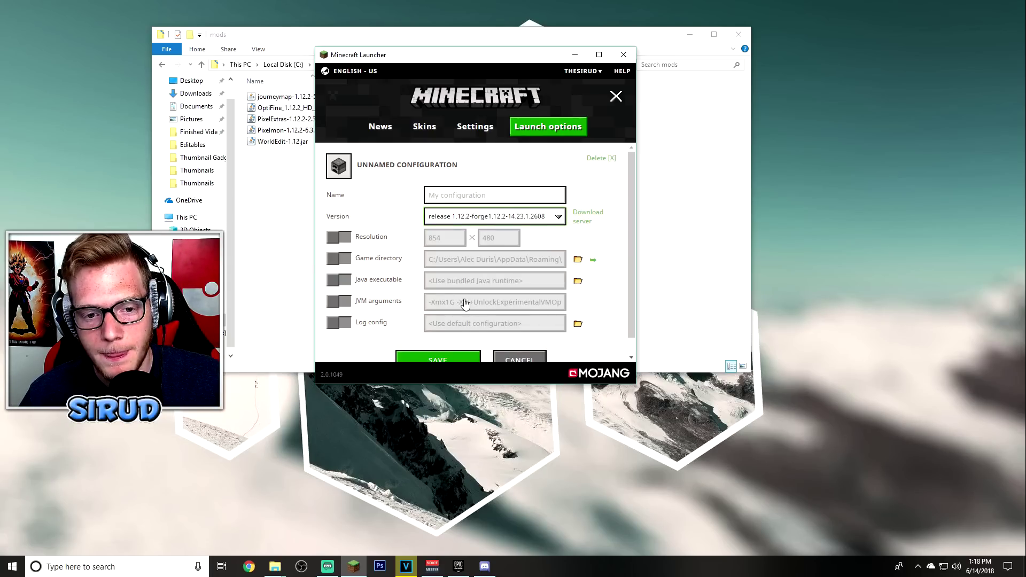
# Enable JVM arguments with -Xmx4G, name the configuration asdfhjkbljkhadfsjkhladsfkjl and save it.
pyautogui.click(343, 305)
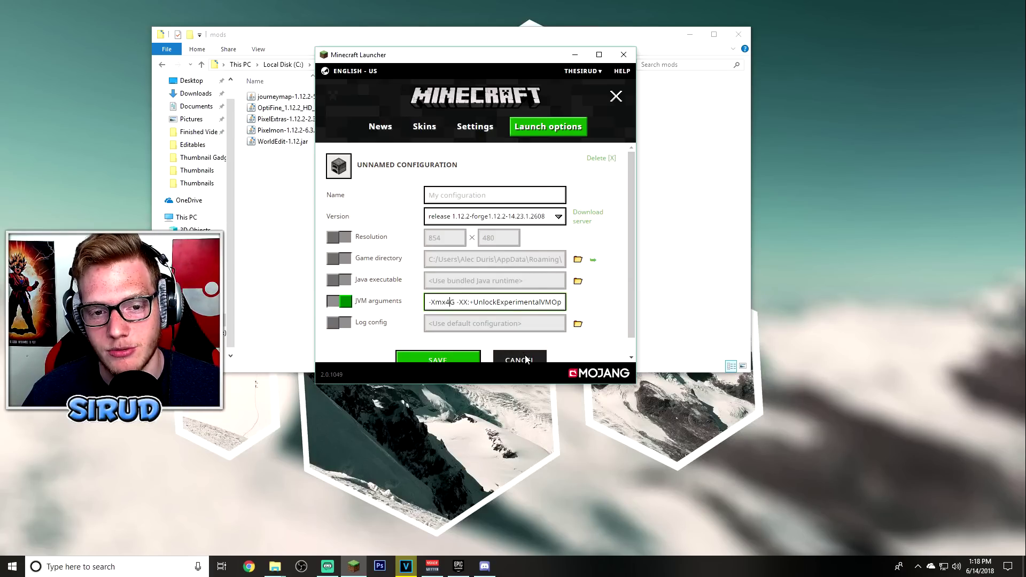
pyautogui.click(480, 193)
pyautogui.write('asdfhjkbljkhadfsjkhladsfkjhl')
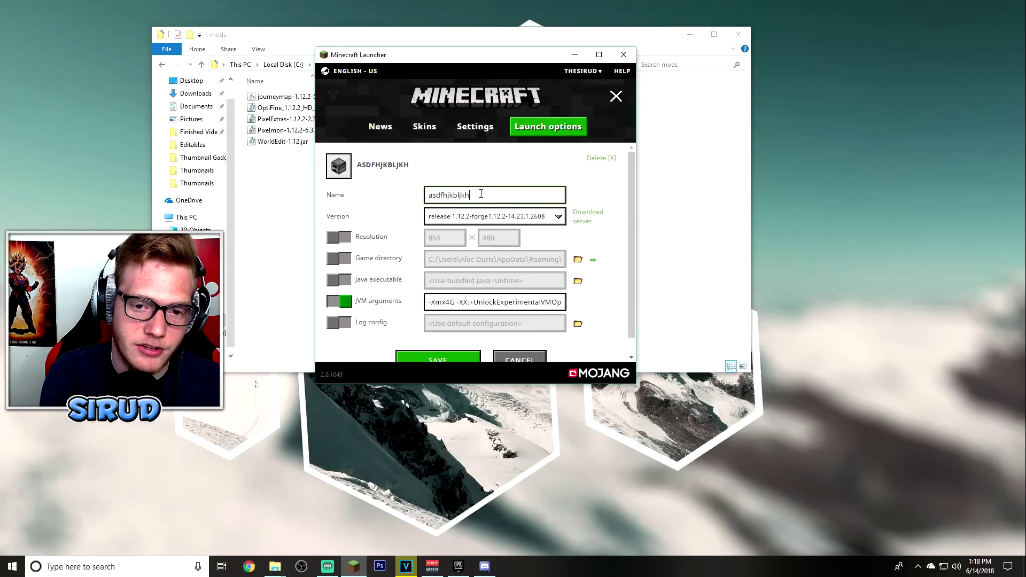
pyautogui.click(458, 356)
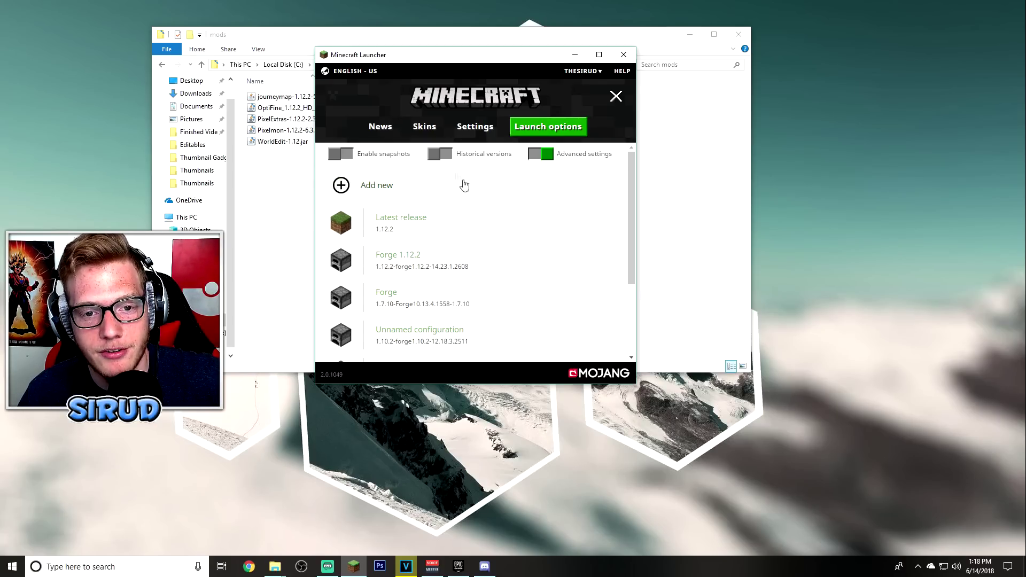
pyautogui.click(373, 133)
pyautogui.click(547, 348)
pyautogui.click(561, 128)
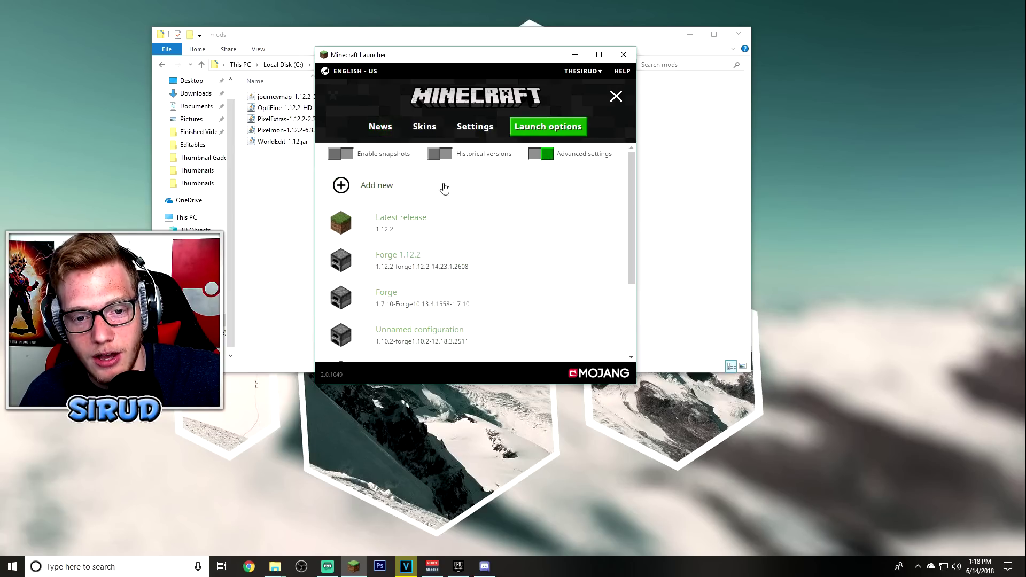
pyautogui.scroll(-3, 508, 297)
pyautogui.scroll(4, 533, 342)
# Select the asdfhjkbljkhadfsjkhladsfkjl Forge 1.12.2 configuration and launch the game with it.
pyautogui.click(380, 128)
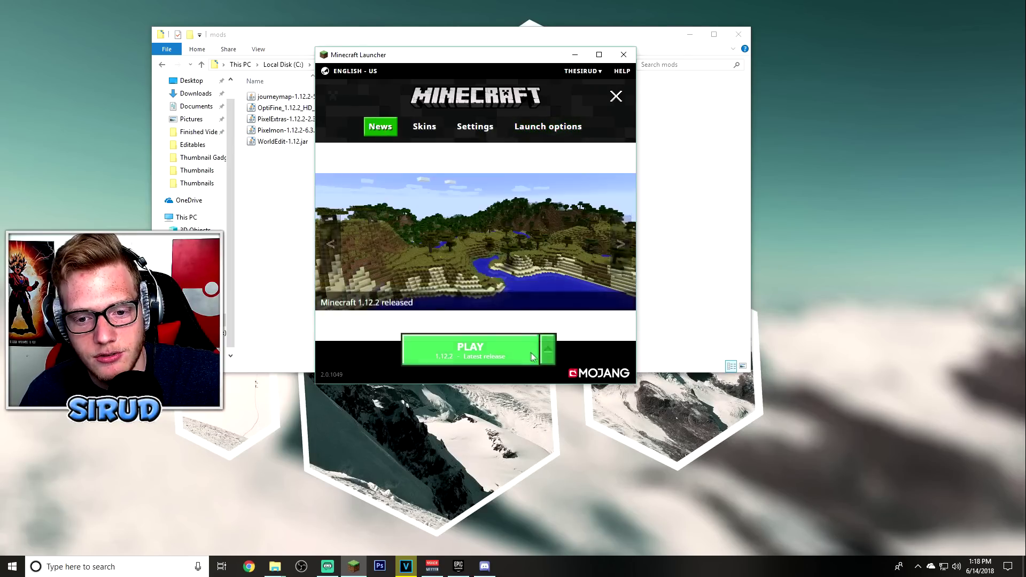
pyautogui.click(545, 348)
pyautogui.scroll(-3, 496, 294)
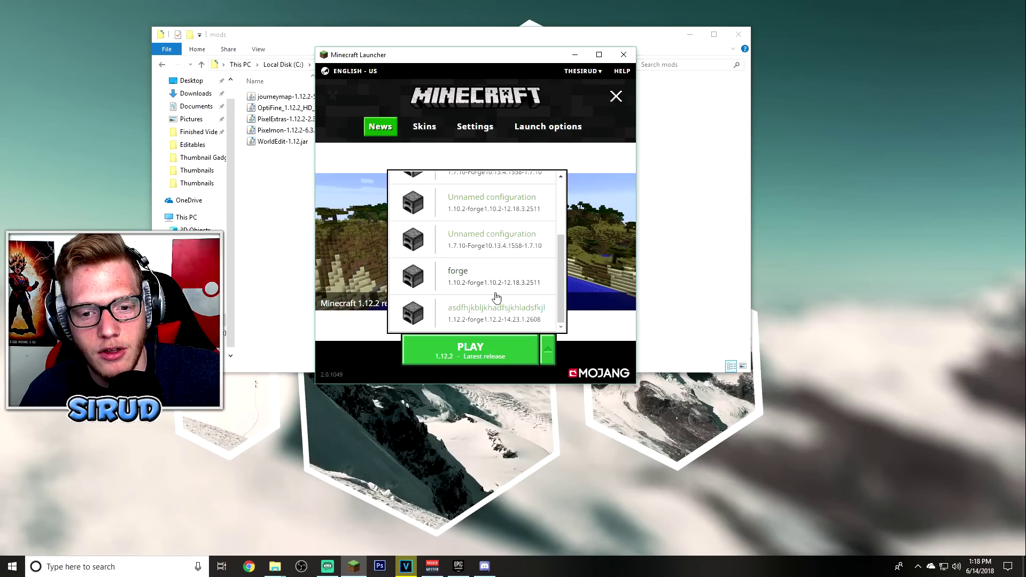
pyautogui.click(481, 317)
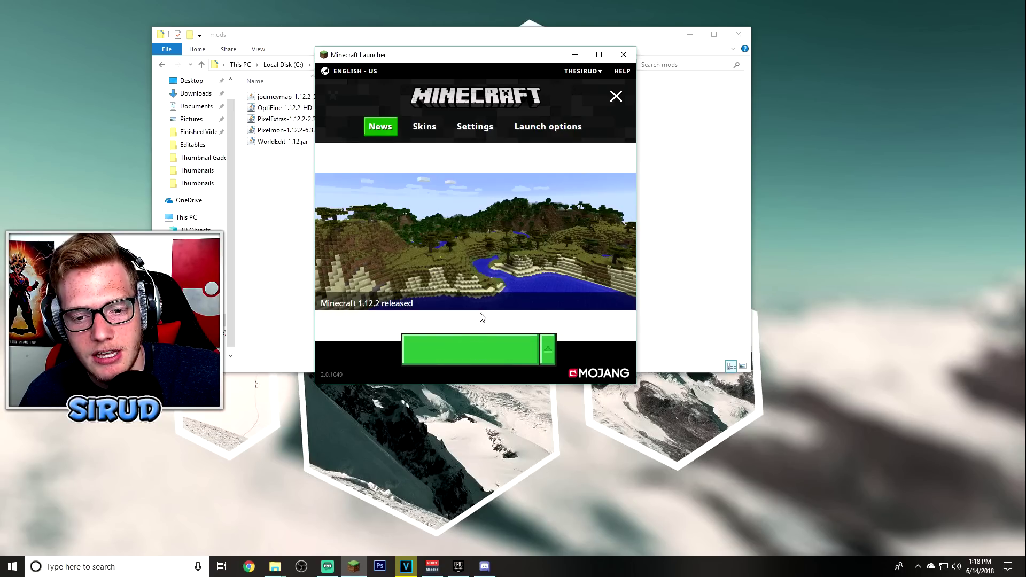
pyautogui.click(483, 345)
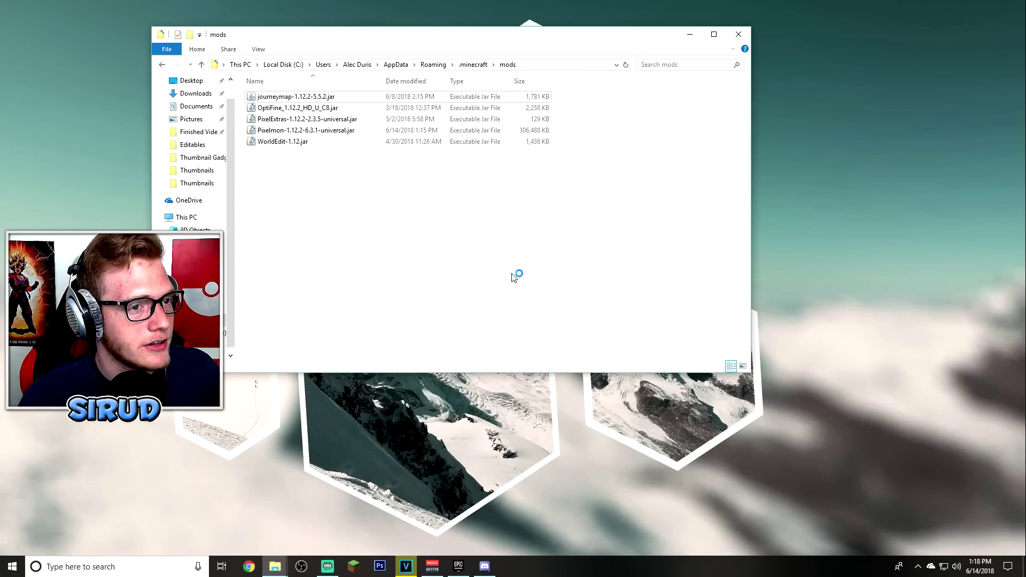
pyautogui.click(710, 164)
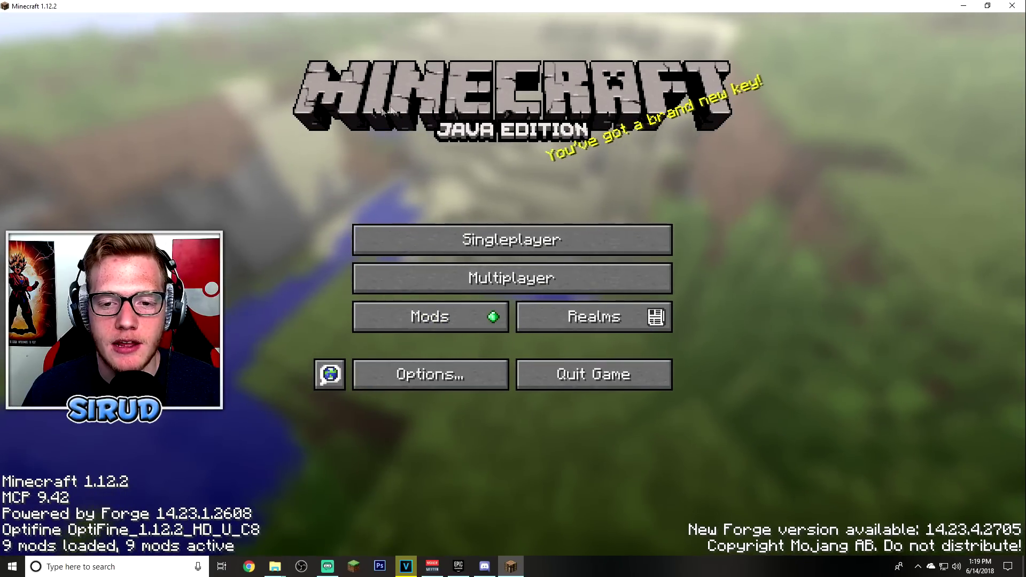
# Start adding a multiplayer server and name it BEST SEWVER EVER.
pyautogui.click(614, 286)
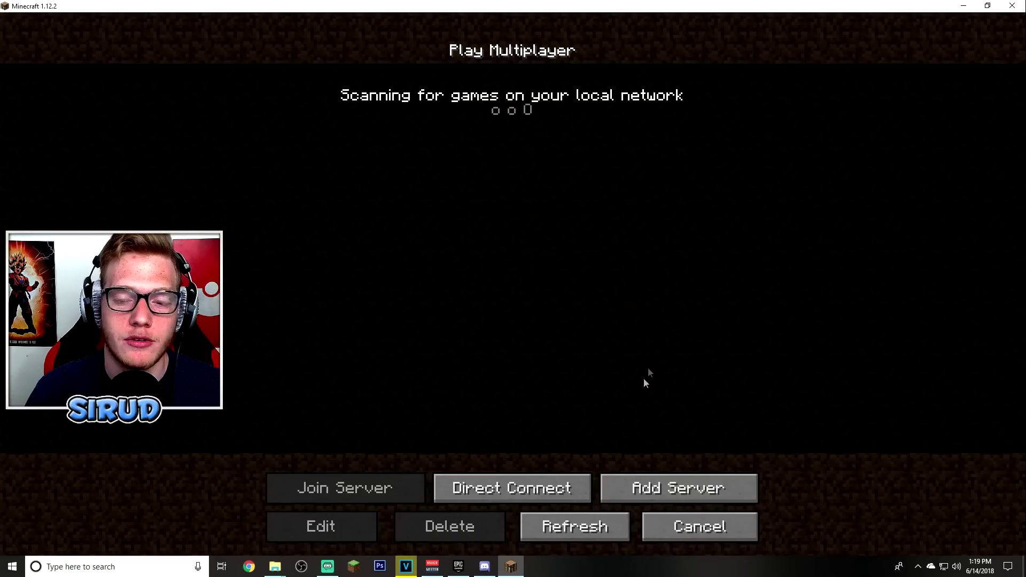
pyautogui.click(621, 495)
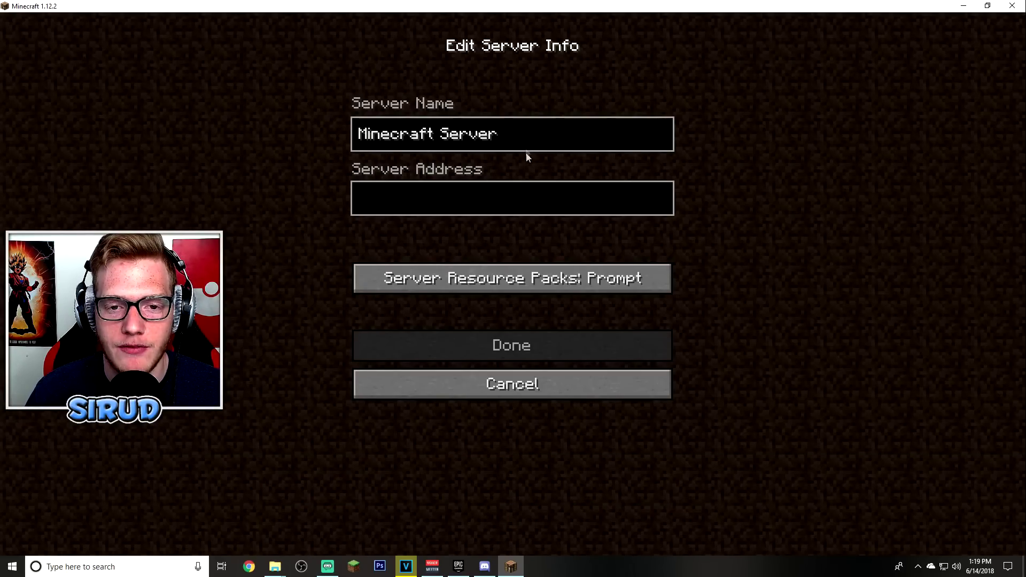
pyautogui.press('BackSpace')
pyautogui.press('BackSpace')
pyautogui.press('BackSpace')
pyautogui.press('BackSpace')
pyautogui.press('BackSpace')
pyautogui.press('BackSpace')
pyautogui.press('BackSpace')
pyautogui.press('BackSpace')
pyautogui.press('BackSpace')
pyautogui.press('BackSpace')
pyautogui.press('BackSpace')
pyautogui.press('BackSpace')
pyautogui.press('BackSpace')
pyautogui.press('BackSpace')
pyautogui.press('BackSpace')
pyautogui.press('BackSpace')
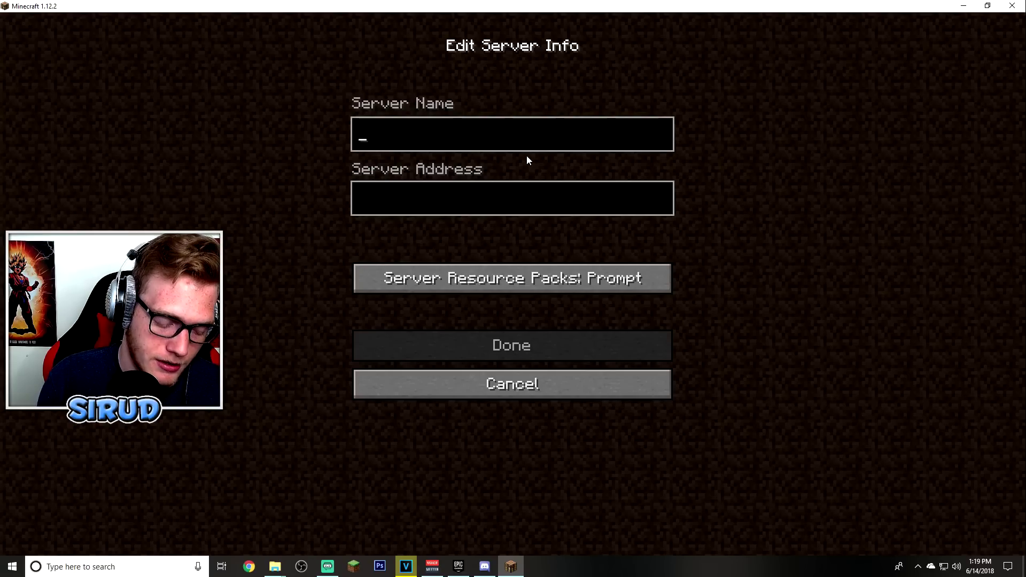
pyautogui.write('BEST SERVER')
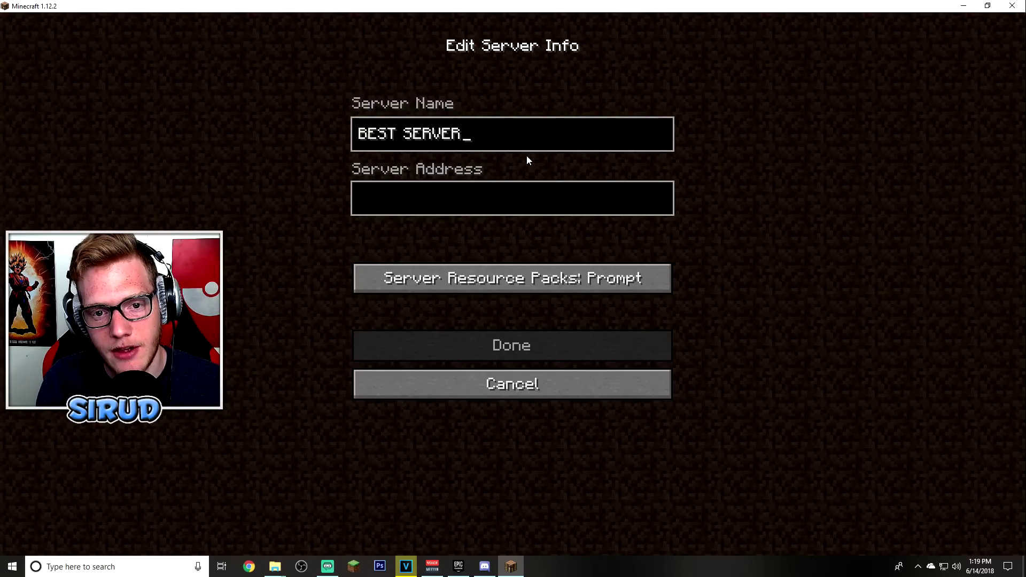
pyautogui.press('BackSpace')
pyautogui.press('BackSpace')
pyautogui.press('BackSpace')
pyautogui.press('BackSpace')
pyautogui.write('WVER ')
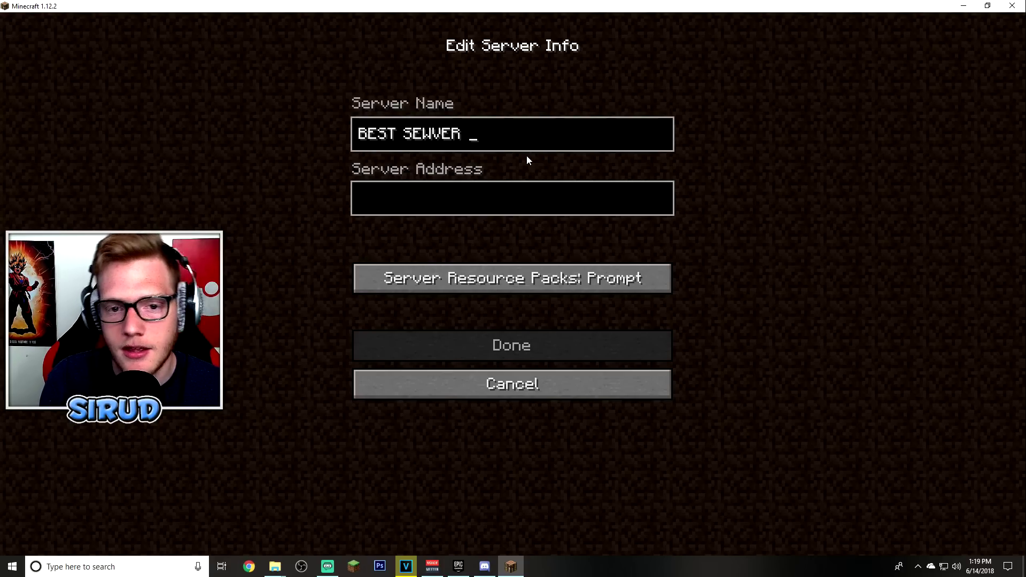
pyautogui.write('EVER')
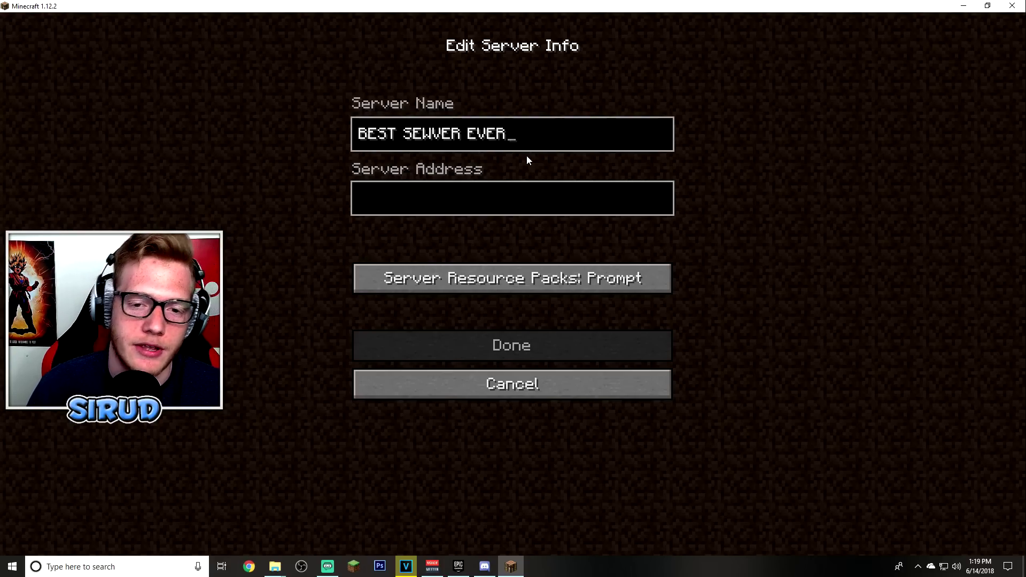
# Set the server address to play-pokecraft.com, save the entry and join the server.
pyautogui.click(535, 196)
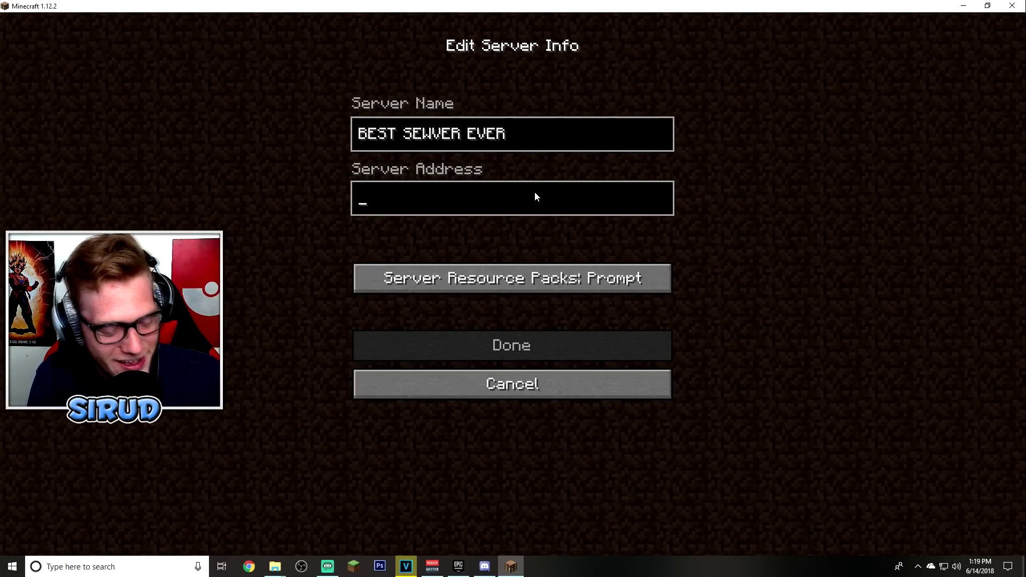
pyautogui.write('play-')
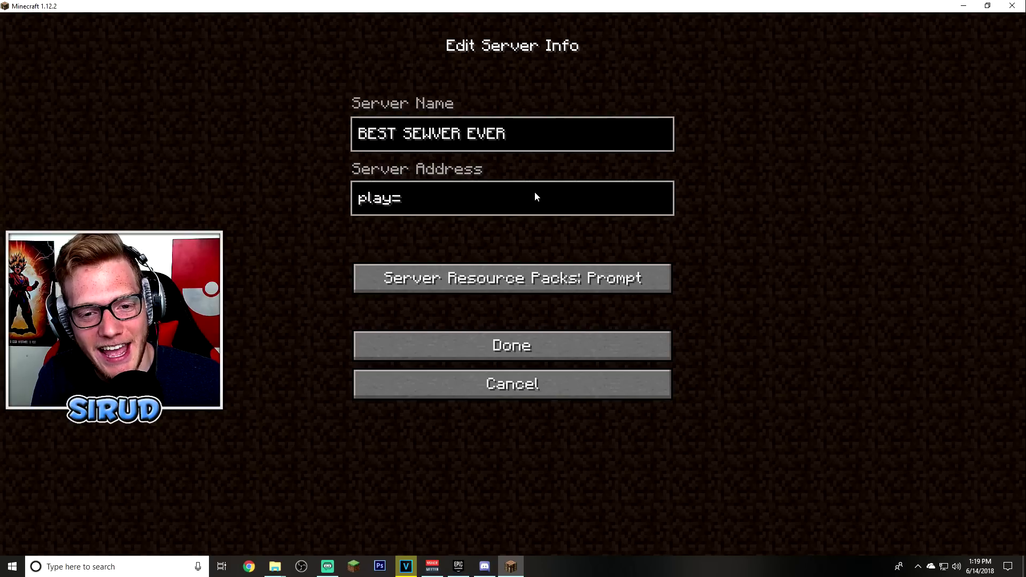
pyautogui.write('poke')
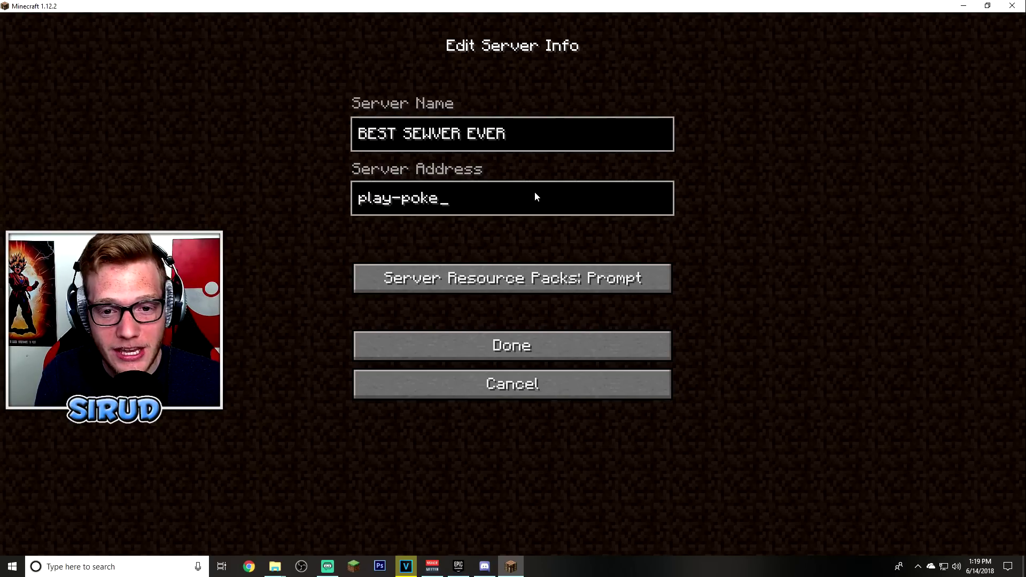
pyautogui.write('craft.com')
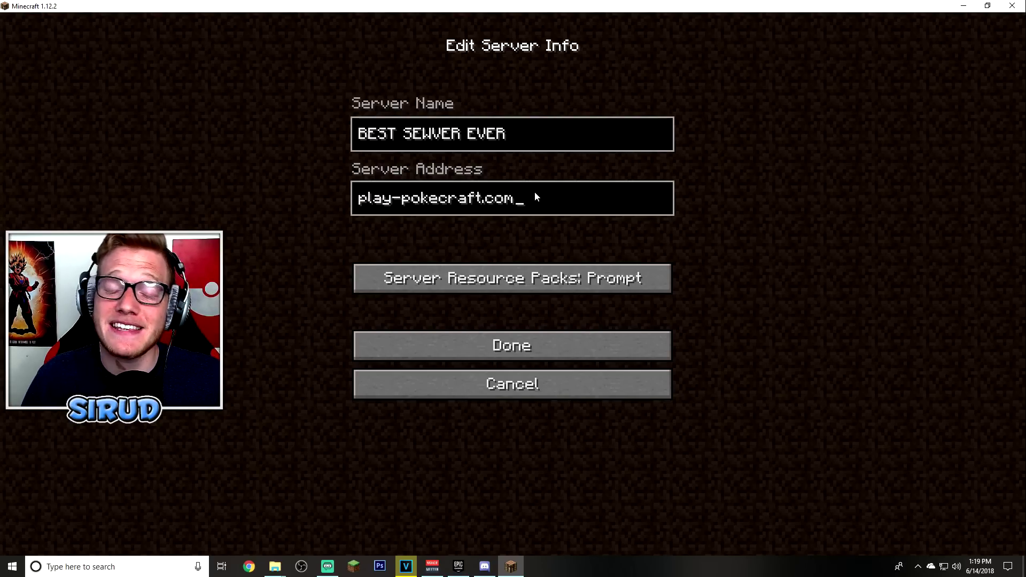
pyautogui.click(538, 344)
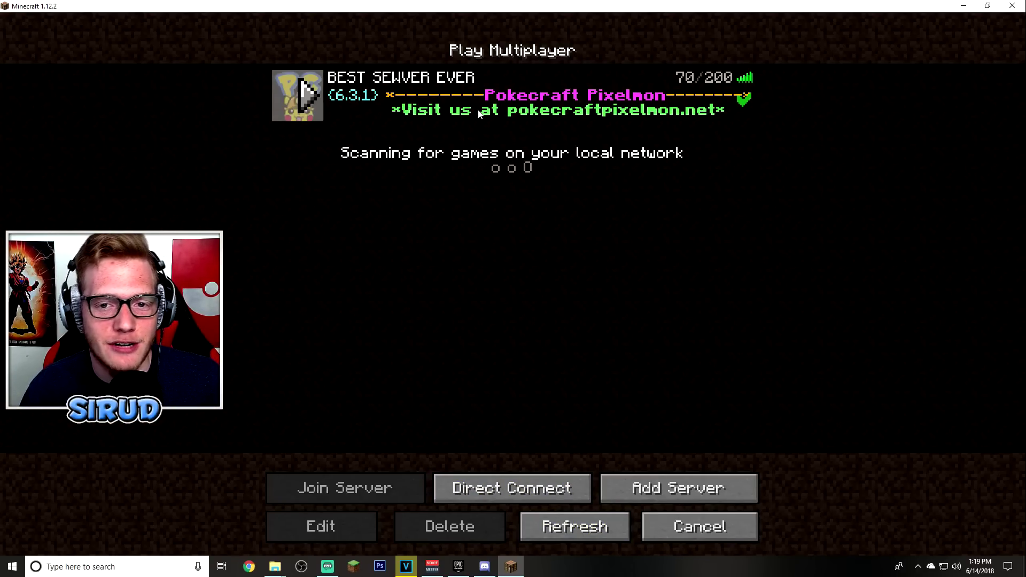
pyautogui.click(297, 95)
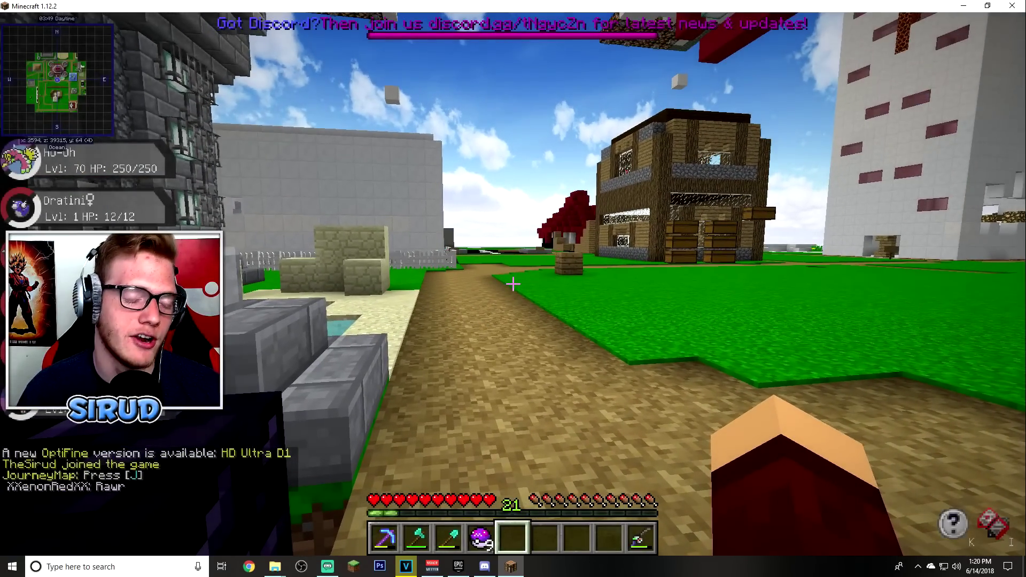
# Open the Pokémon storage with a chat command, browse to the following box and close it.
pyautogui.press('w')
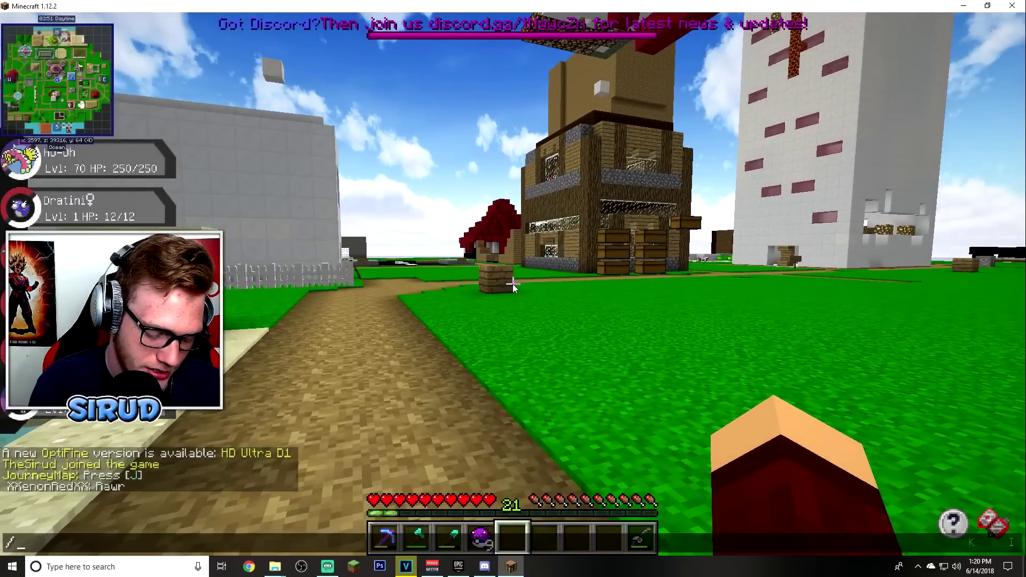
pyautogui.press('c')
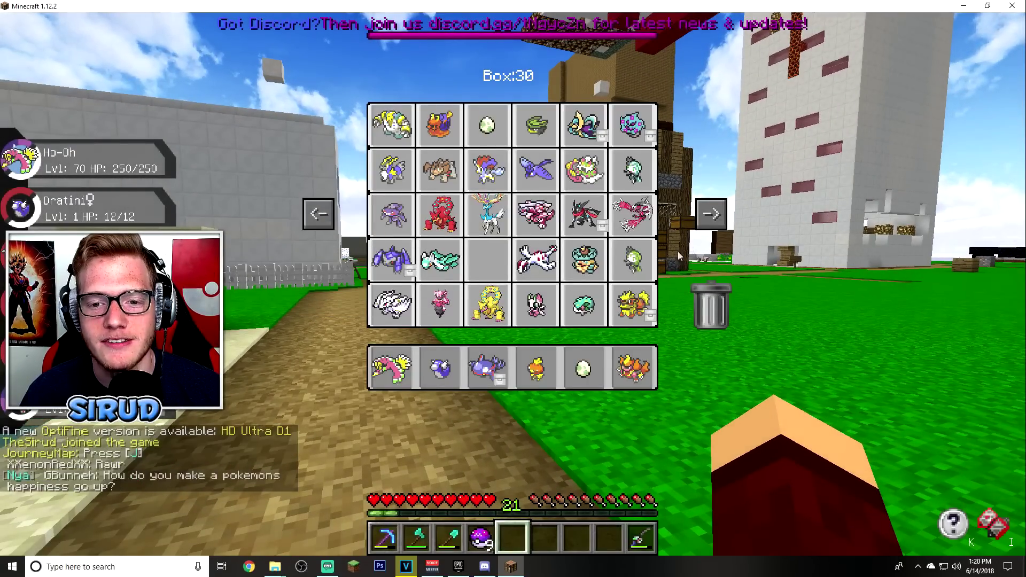
pyautogui.click(711, 214)
pyautogui.press('Escape')
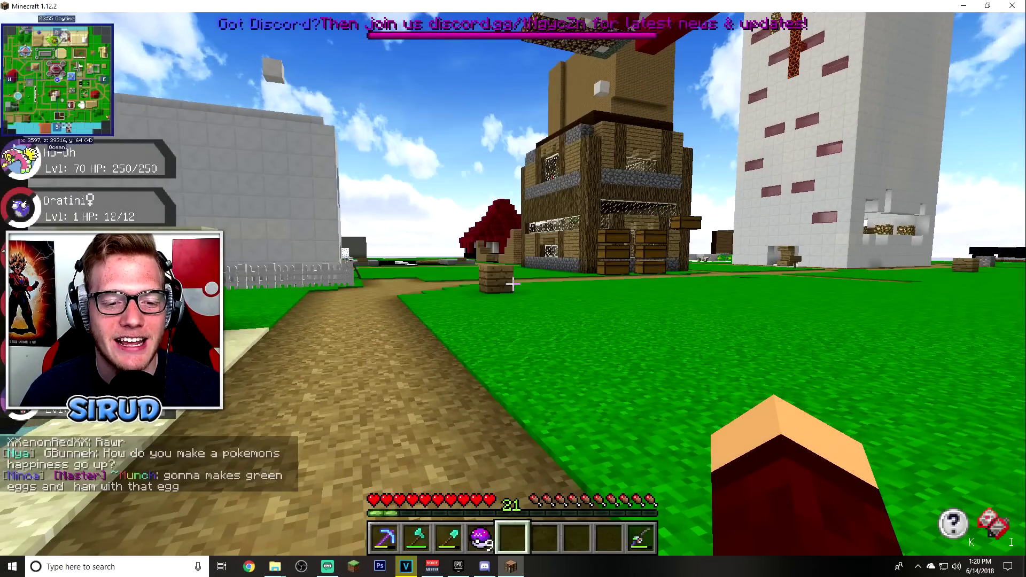
# Explore the server's spawn town around the welcome sign, fountain and surrounding buildings.
pyautogui.press('w')
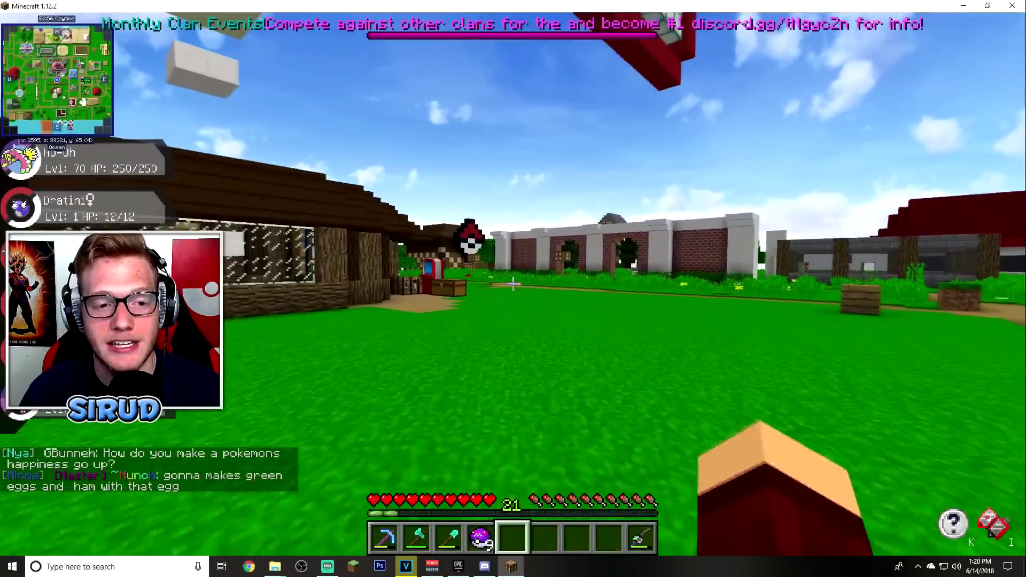
pyautogui.press('w')
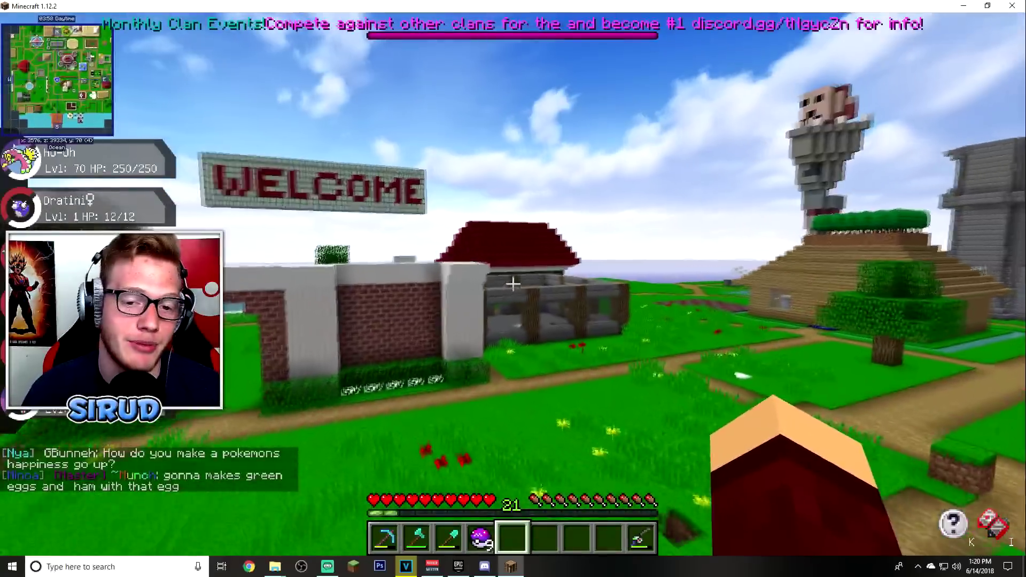
pyautogui.press('w')
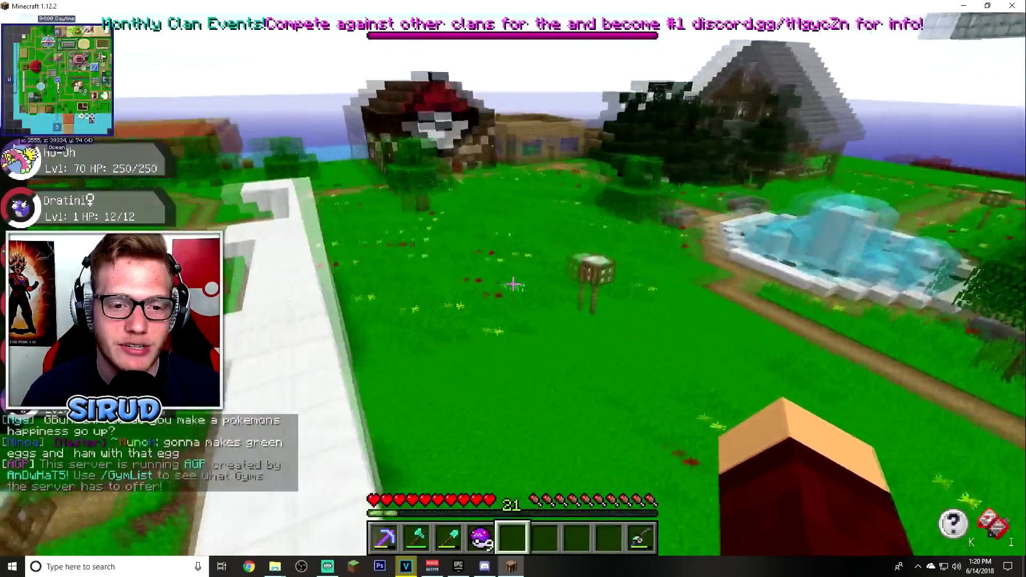
pyautogui.press('w')
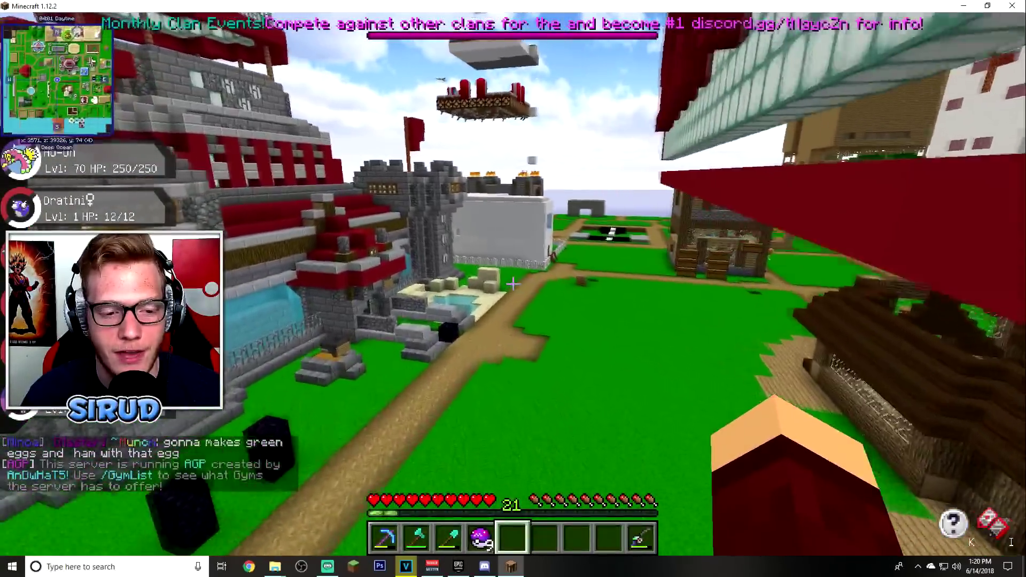
pyautogui.press('w')
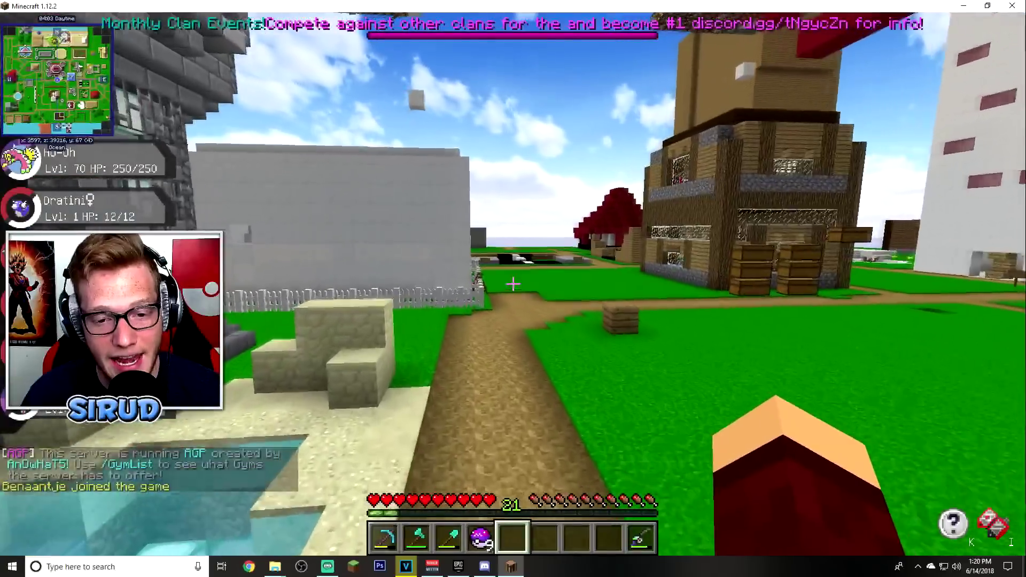
pyautogui.press('w')
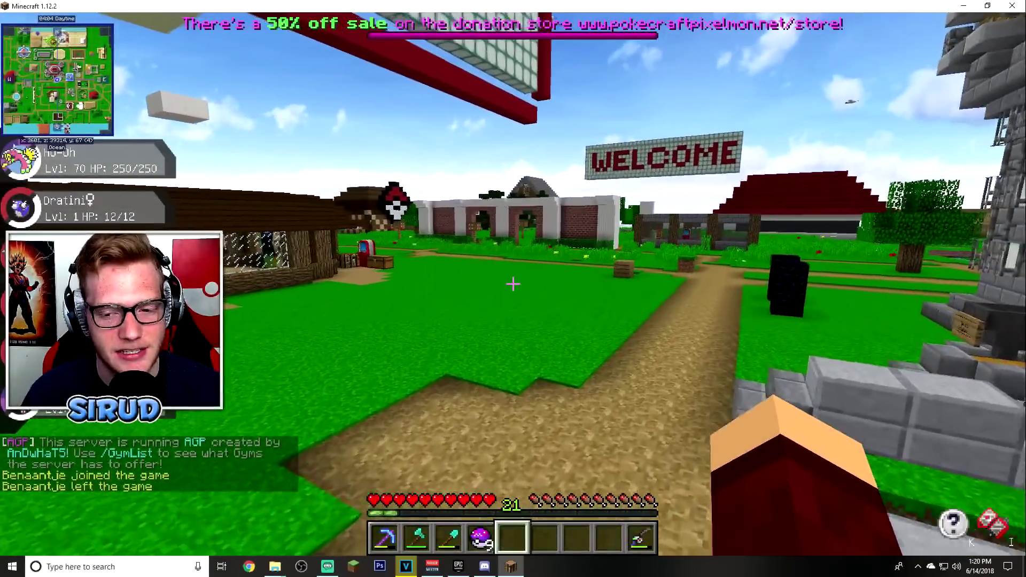